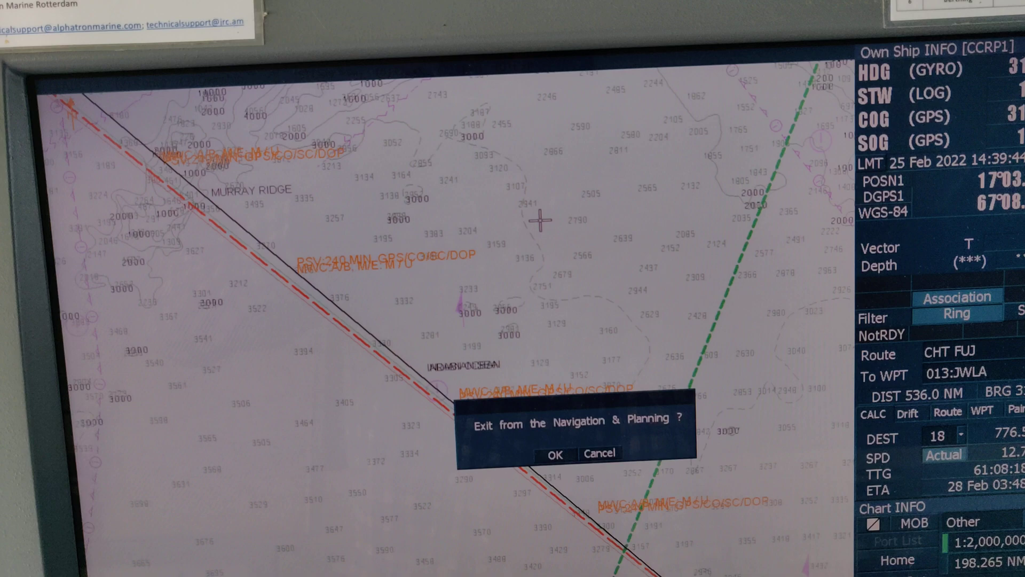
Confirm the 'Exit from the Navigation & Planning?' prompt with OK
click(551, 432)
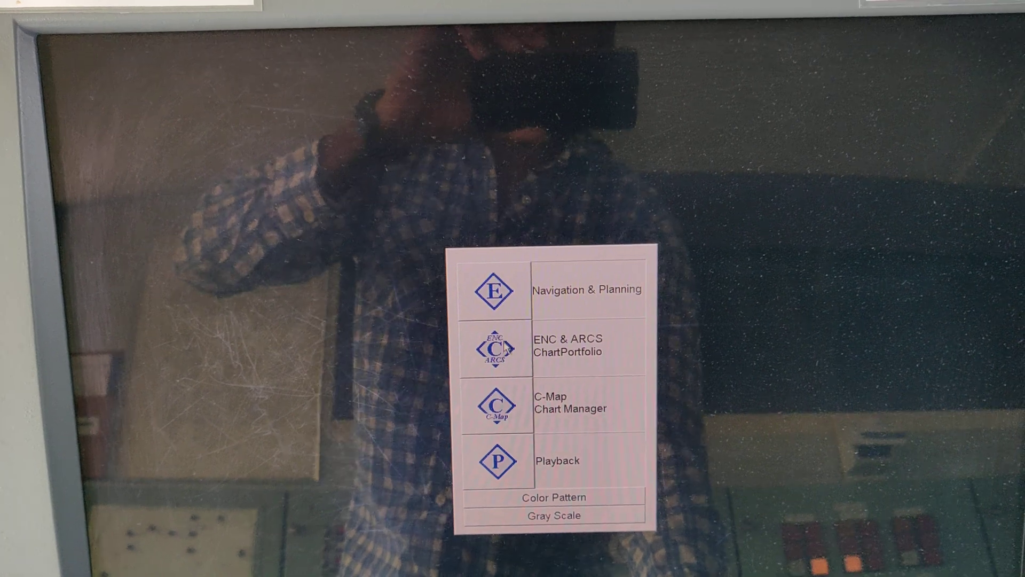
Launch ENC & ARCS ChartPortfolio, acknowledge the Attention notice, and show the import log
click(514, 347)
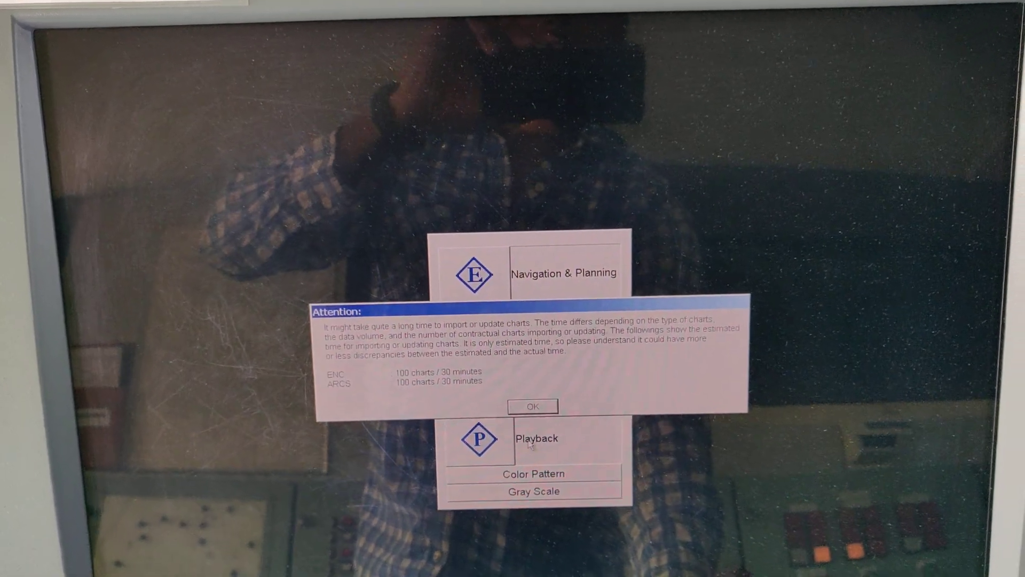
click(529, 404)
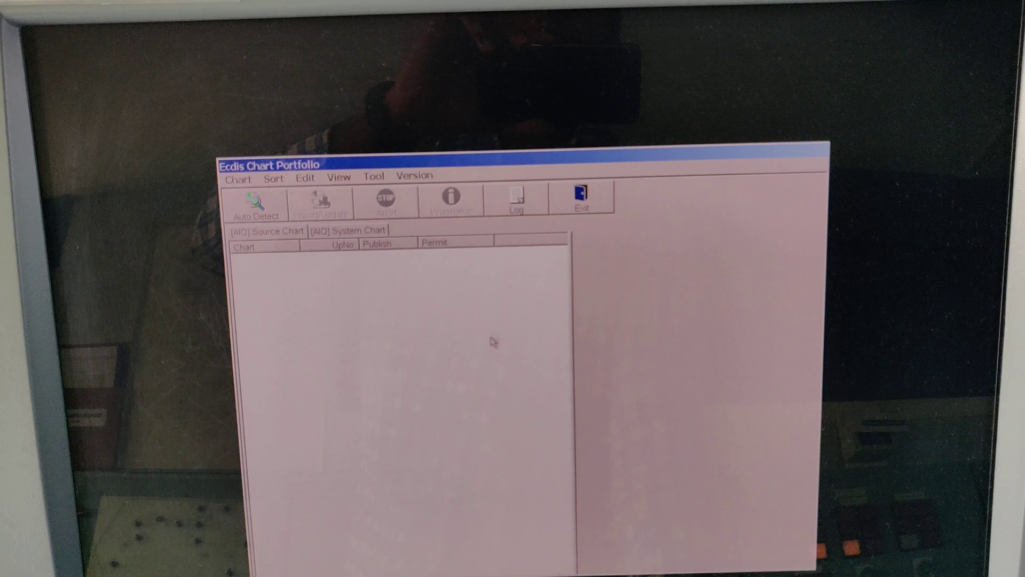
click(505, 199)
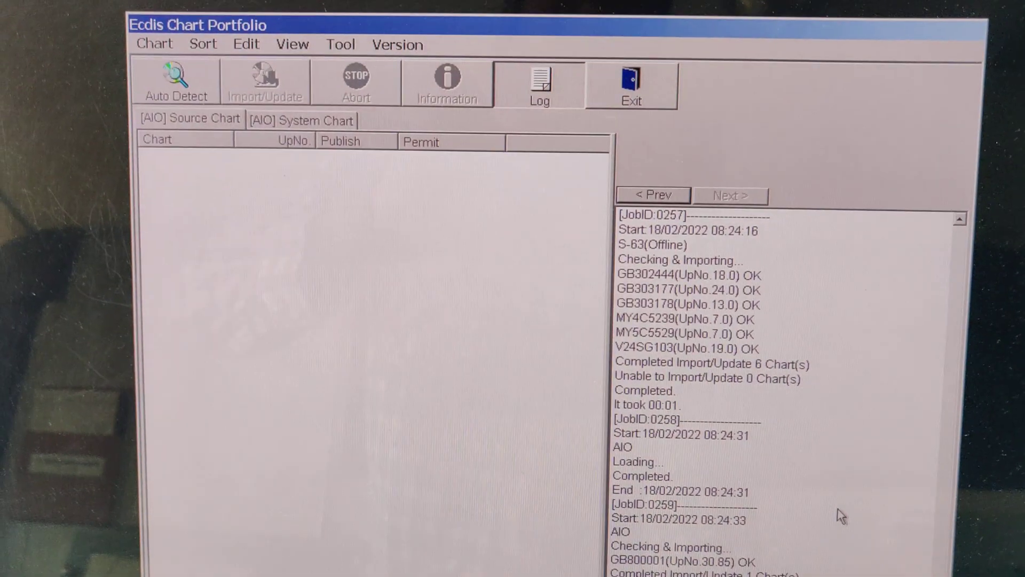
In Advanced Options, point the S-57/S-63 offline source path at the F: drive root
click(329, 33)
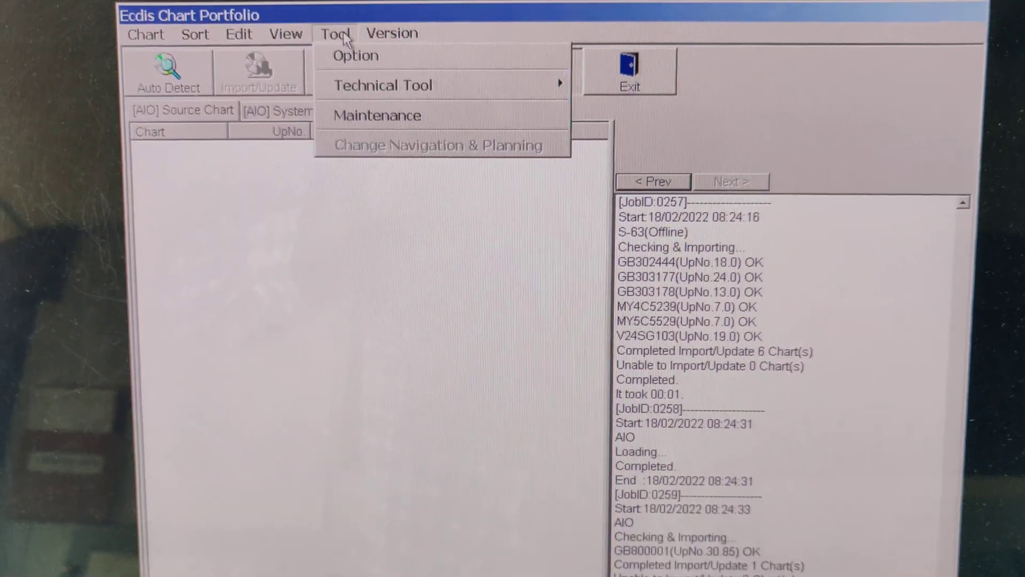
click(337, 60)
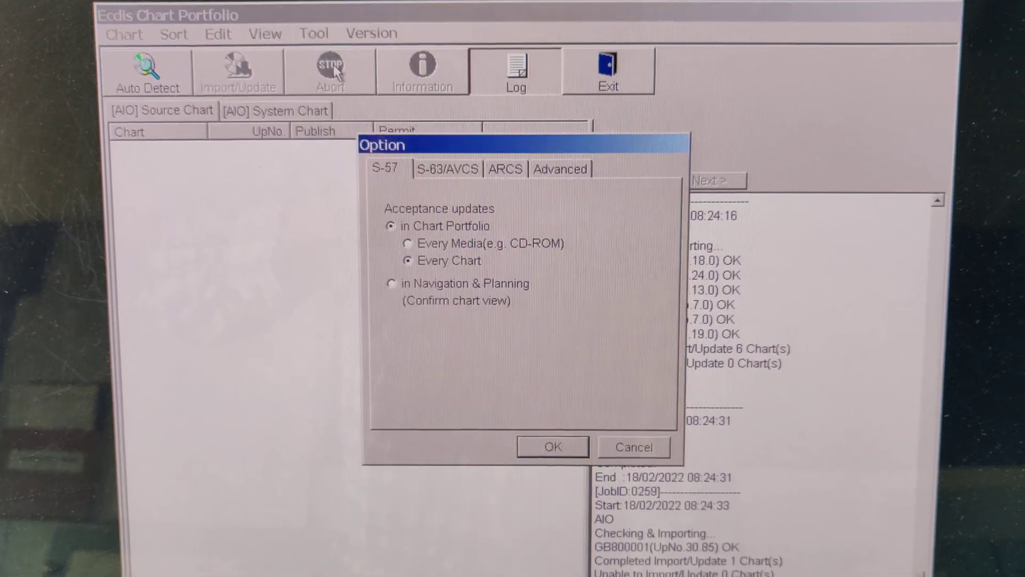
click(550, 172)
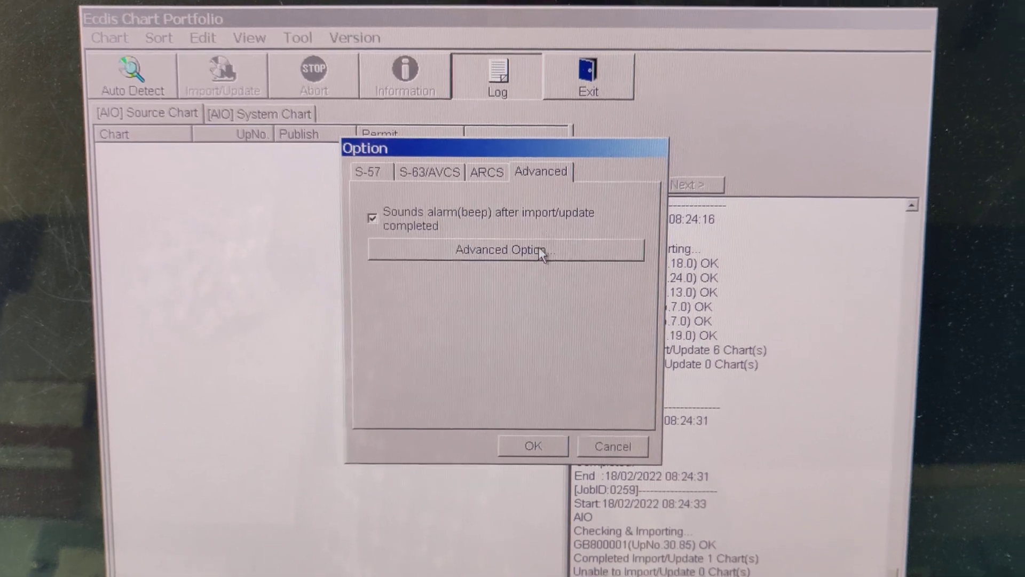
click(538, 247)
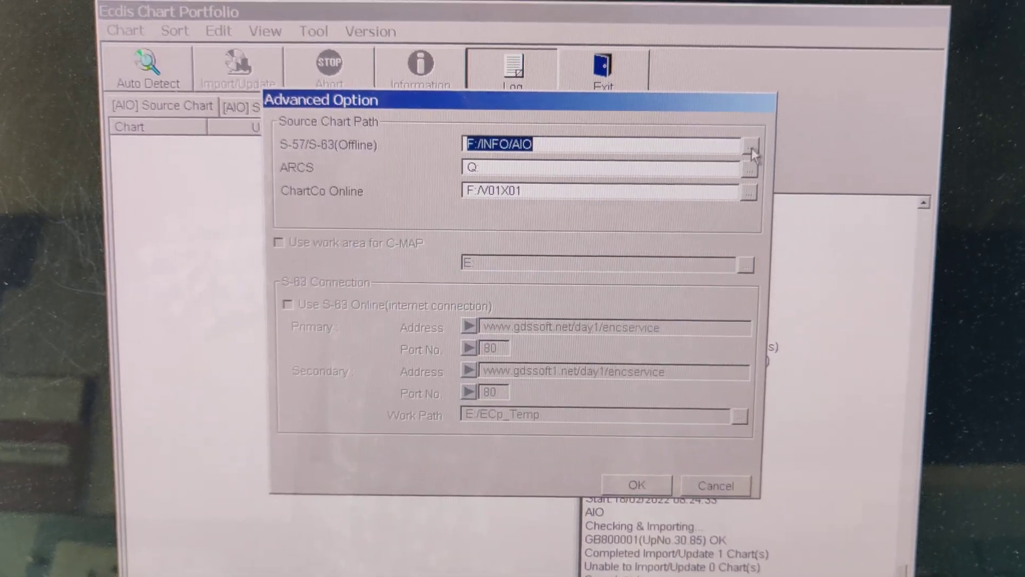
click(748, 142)
double_click(430, 232)
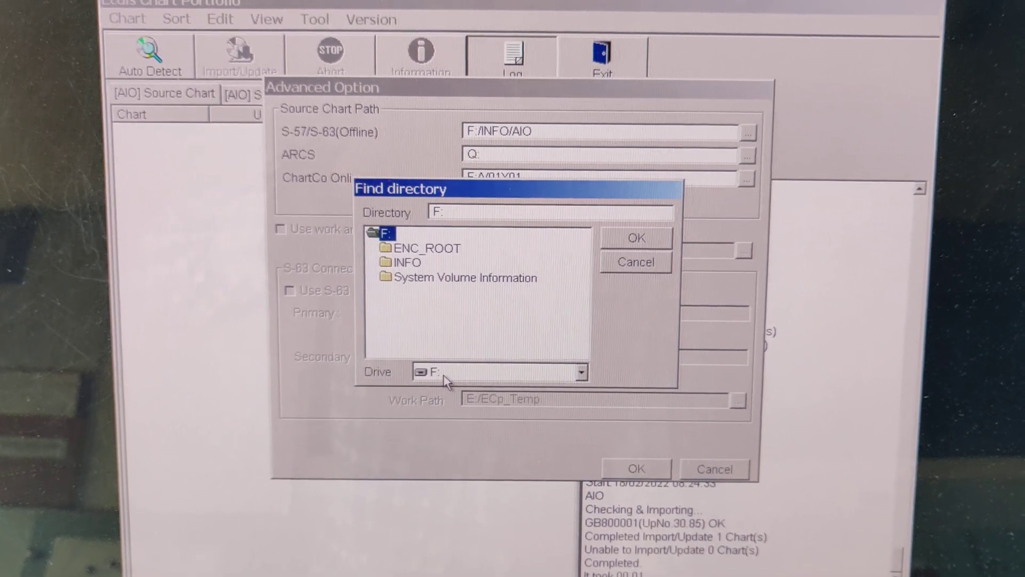
click(634, 234)
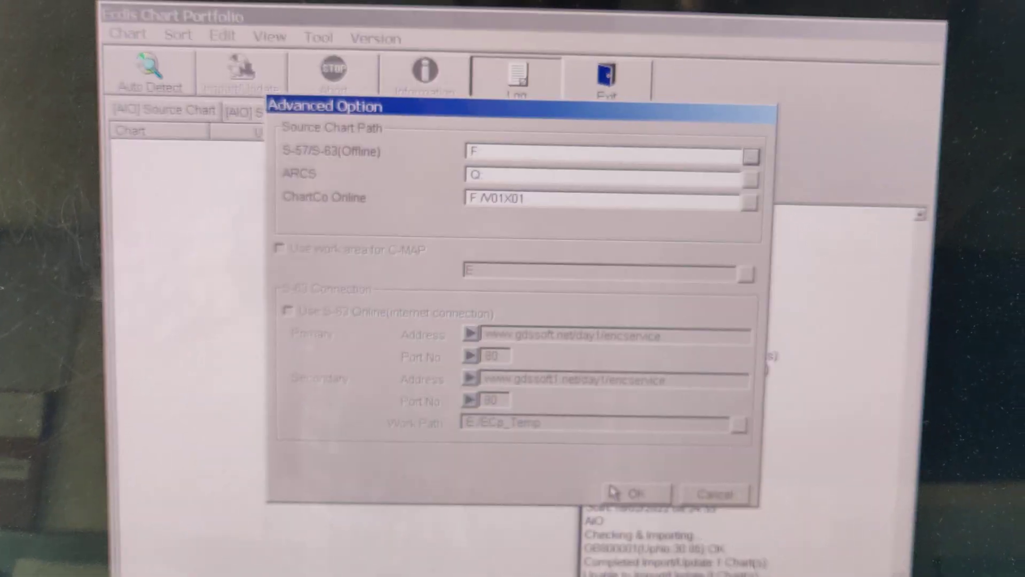
click(632, 483)
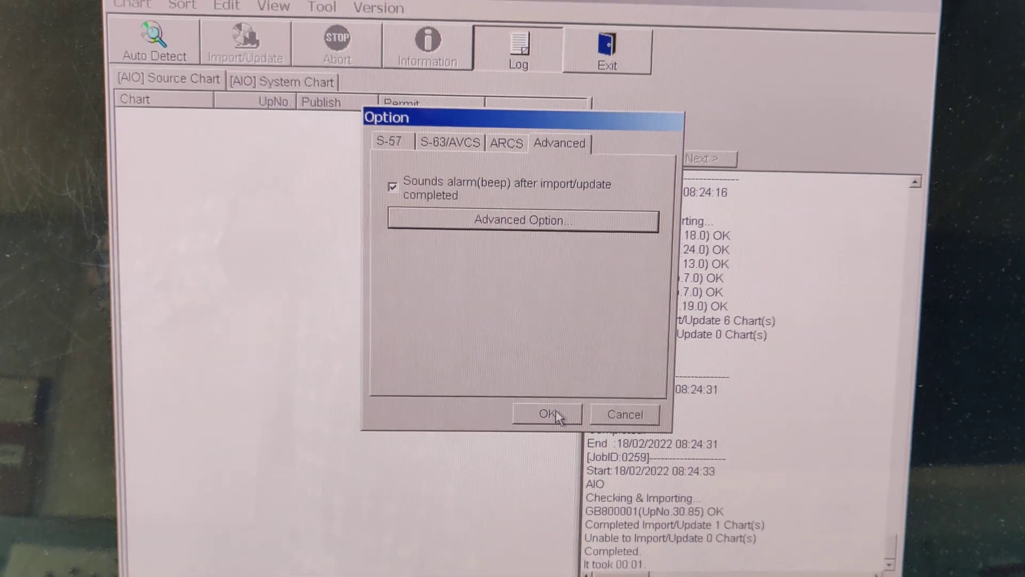
Delete all cell permits on the S-63/AVCS options tab, confirming with Yes
click(556, 411)
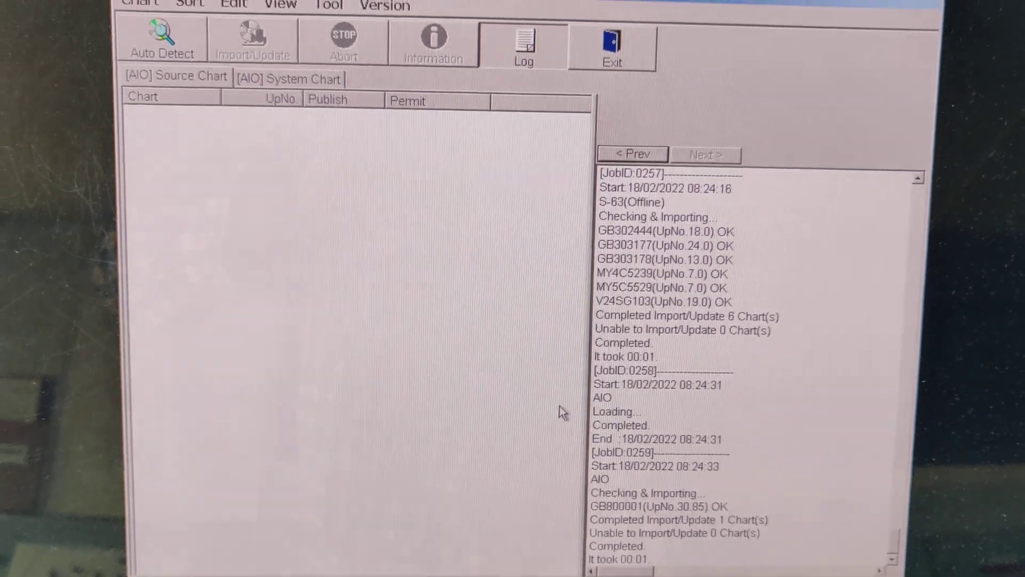
click(322, 7)
click(332, 47)
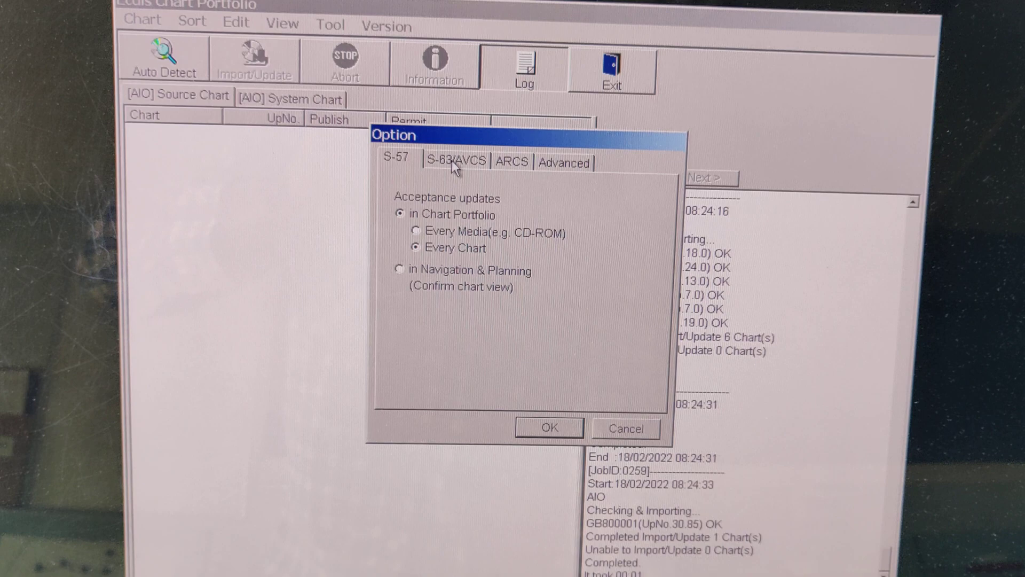
click(456, 157)
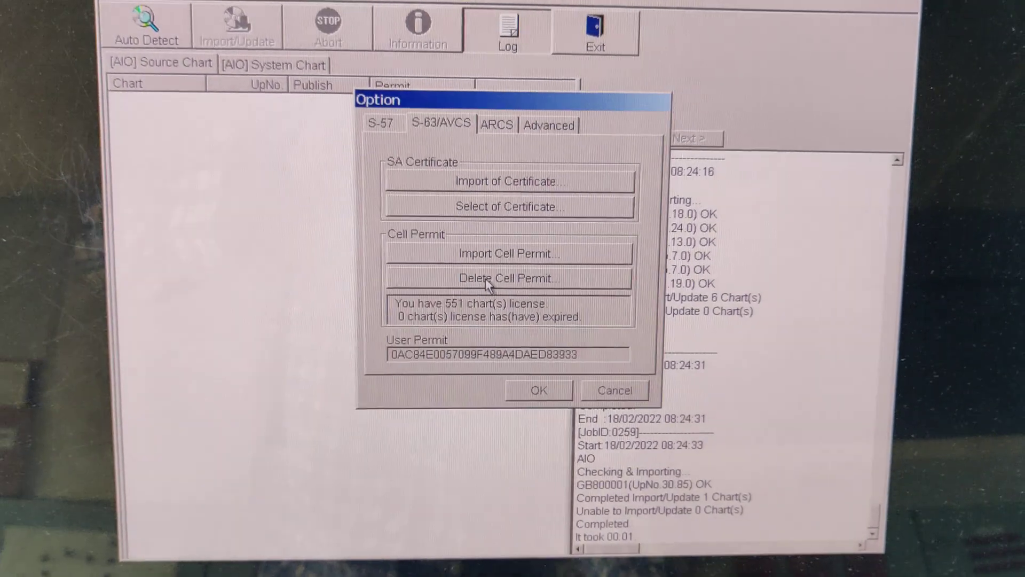
click(502, 307)
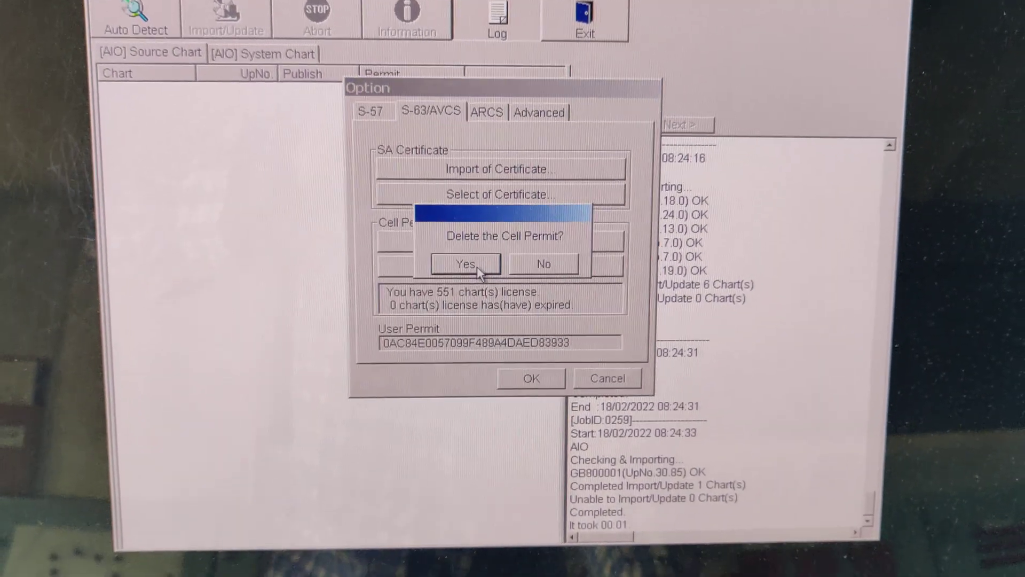
click(472, 282)
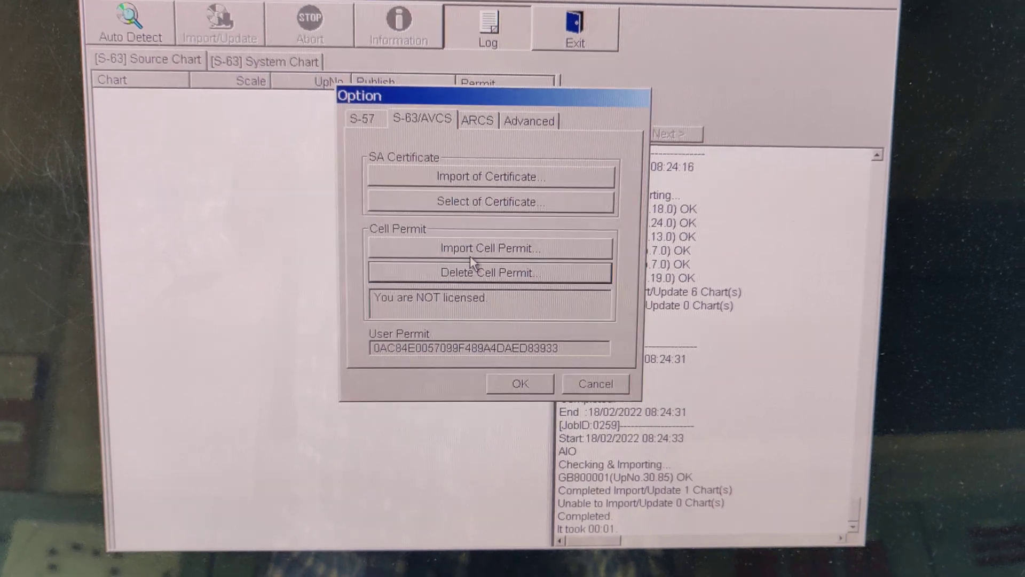
Import PERMIT.TXT from F:/INFO/NAVTOR/PERMITS/ECDIS 2 as the cell permits
click(473, 253)
click(492, 337)
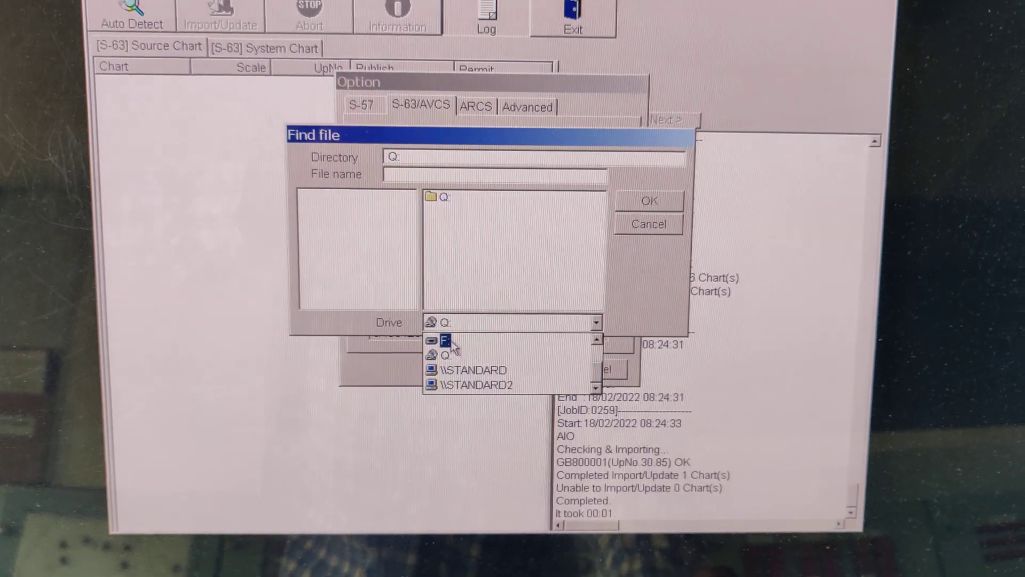
click(456, 355)
double_click(439, 200)
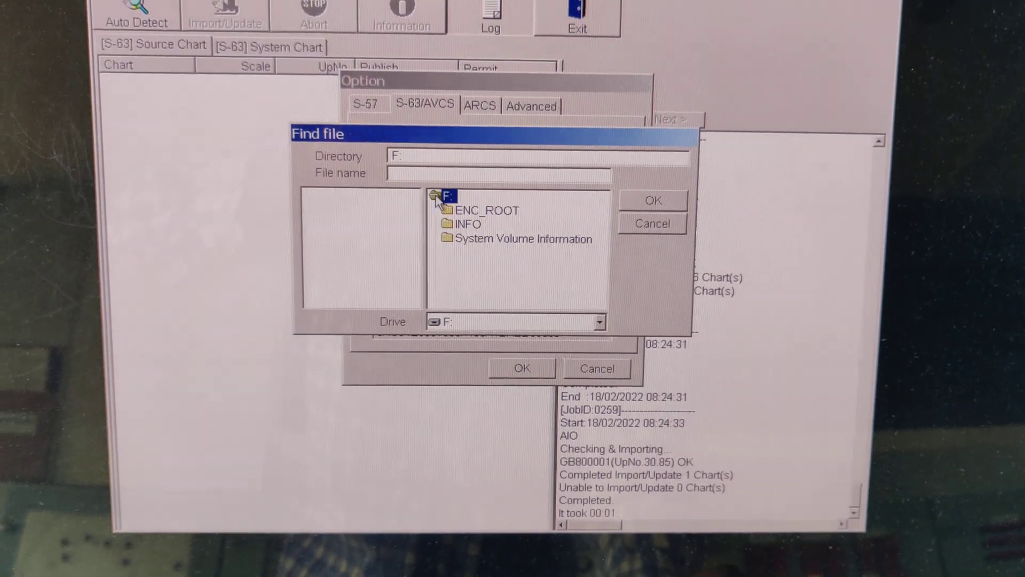
double_click(460, 223)
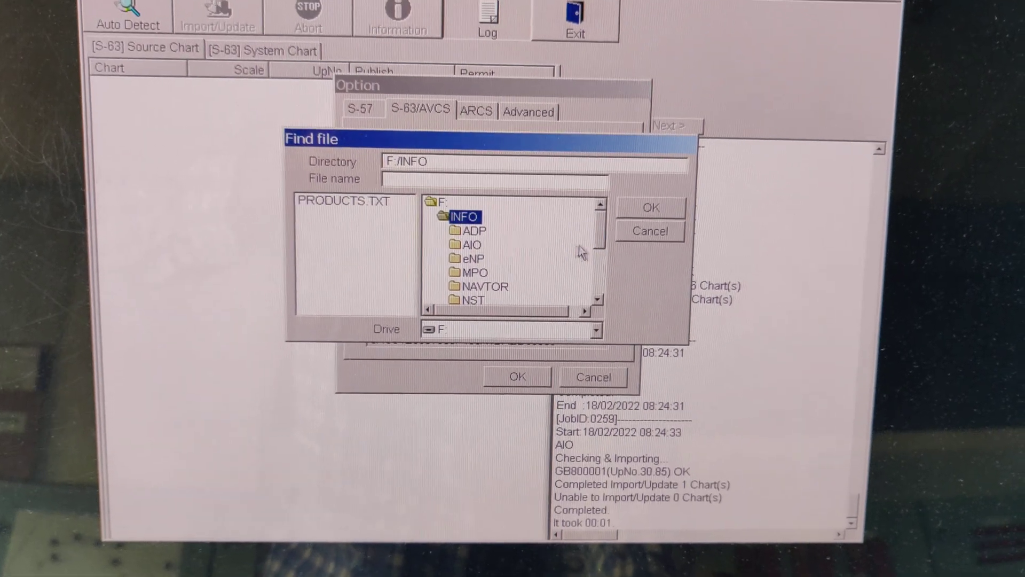
scroll(595, 249, down, 2)
scroll(545, 247, down, 1)
double_click(501, 228)
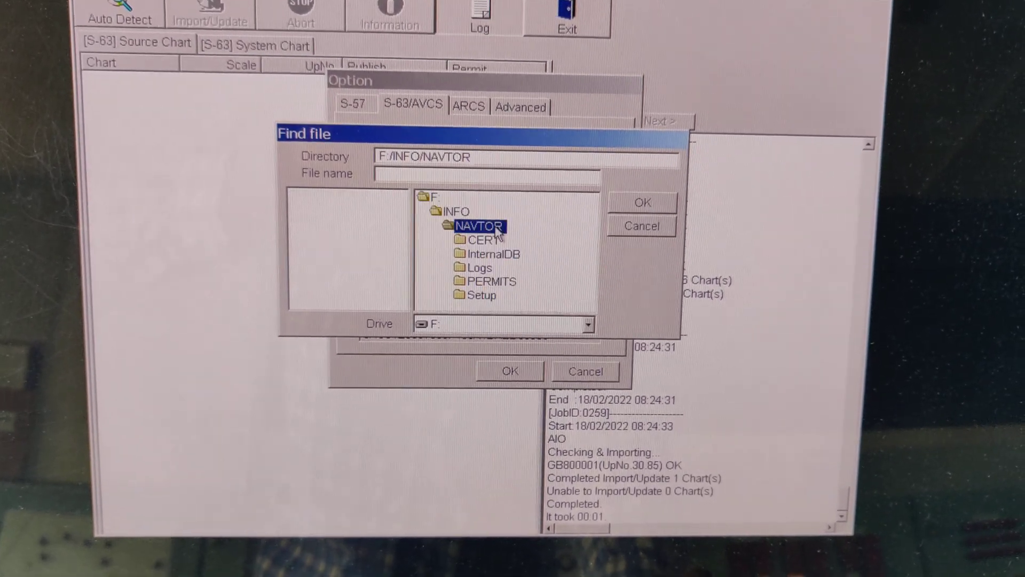
double_click(490, 277)
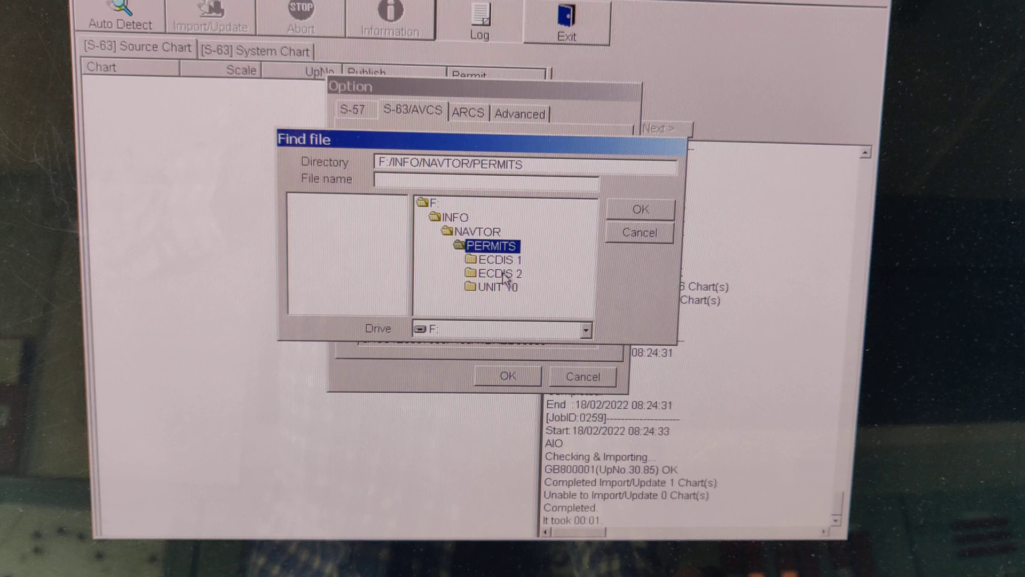
double_click(504, 266)
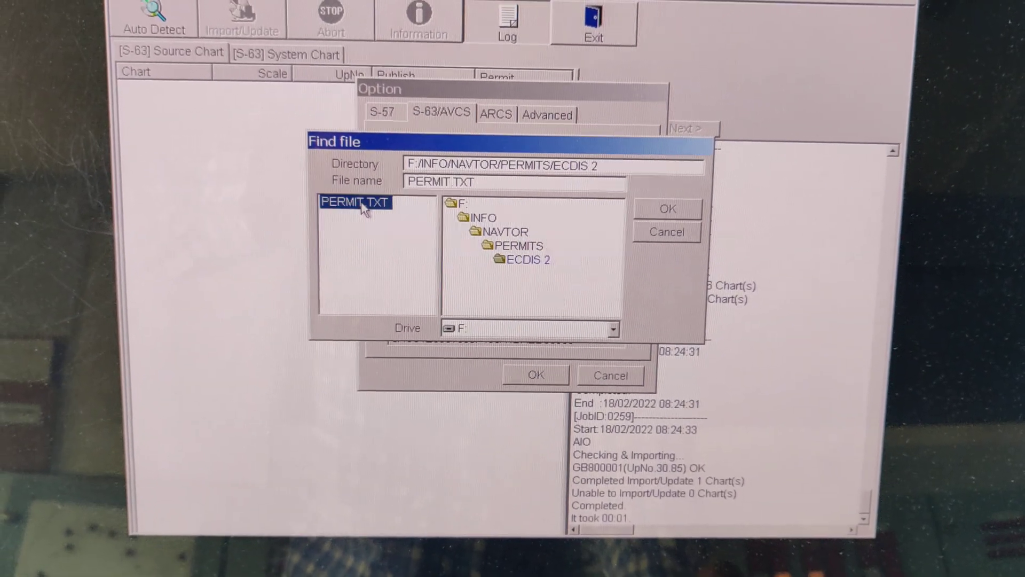
click(663, 209)
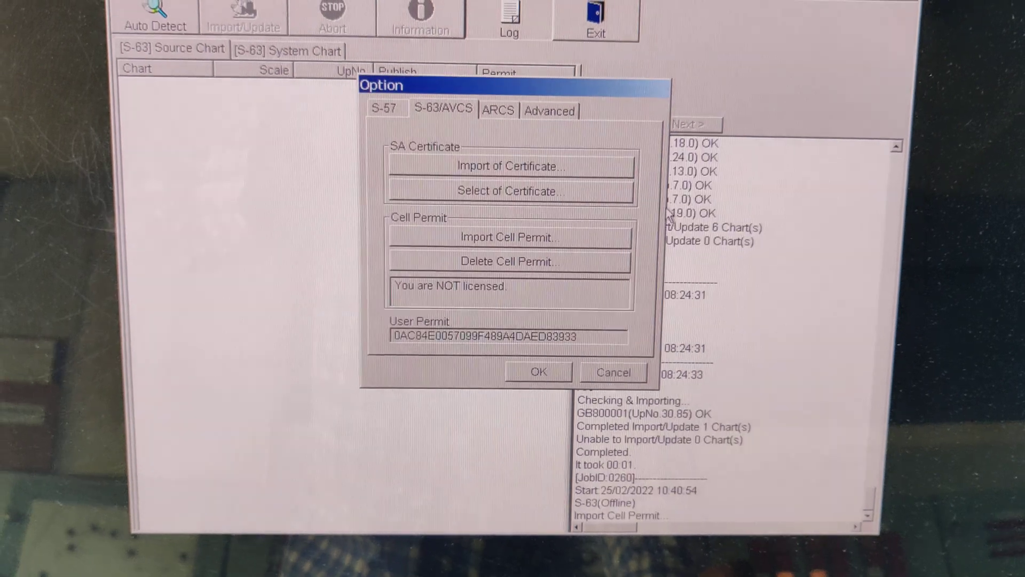
click(518, 249)
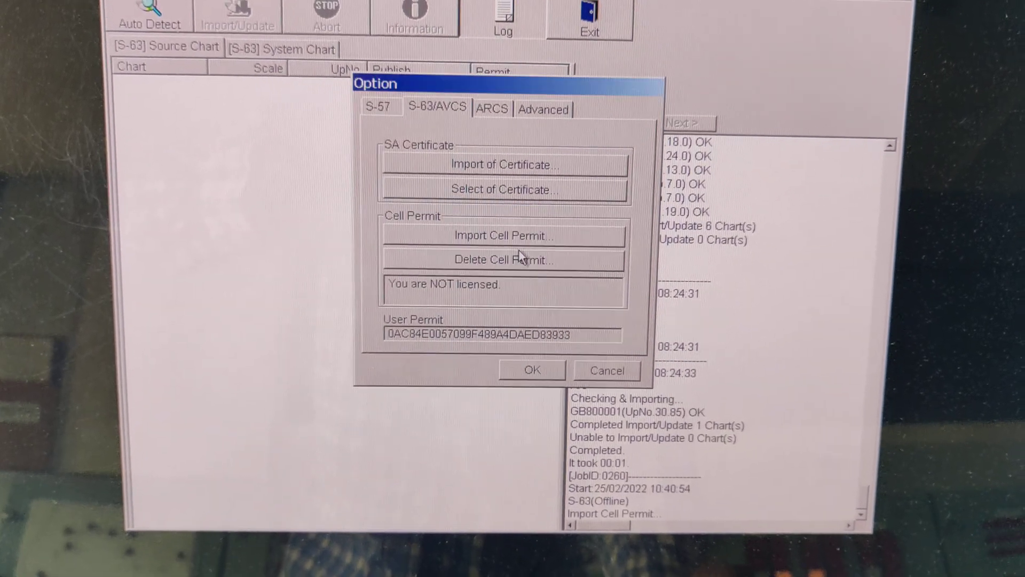
Check 552 licensed charts with zero expired, then close the options
drag(426, 282, 556, 281)
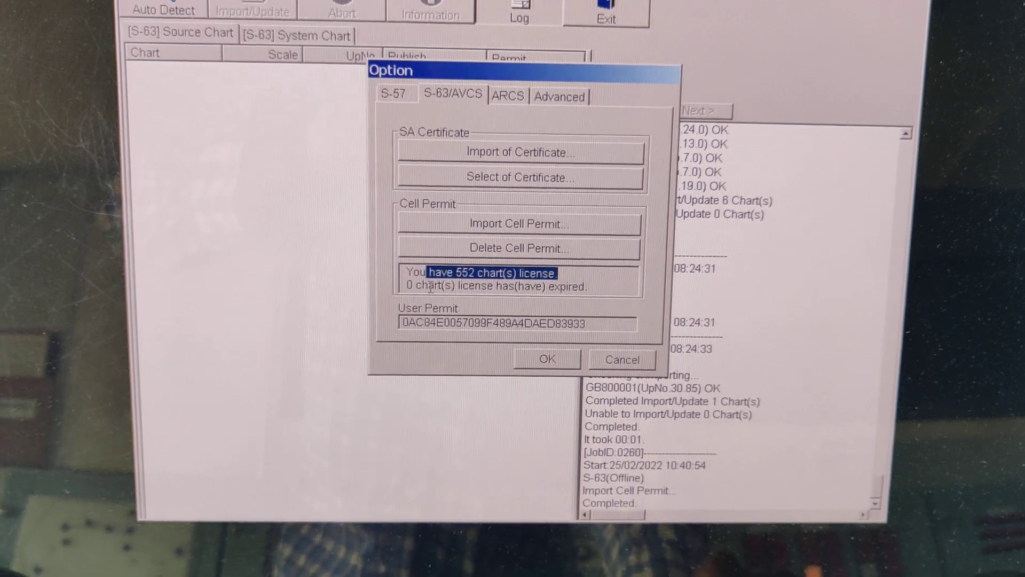
drag(421, 291, 586, 287)
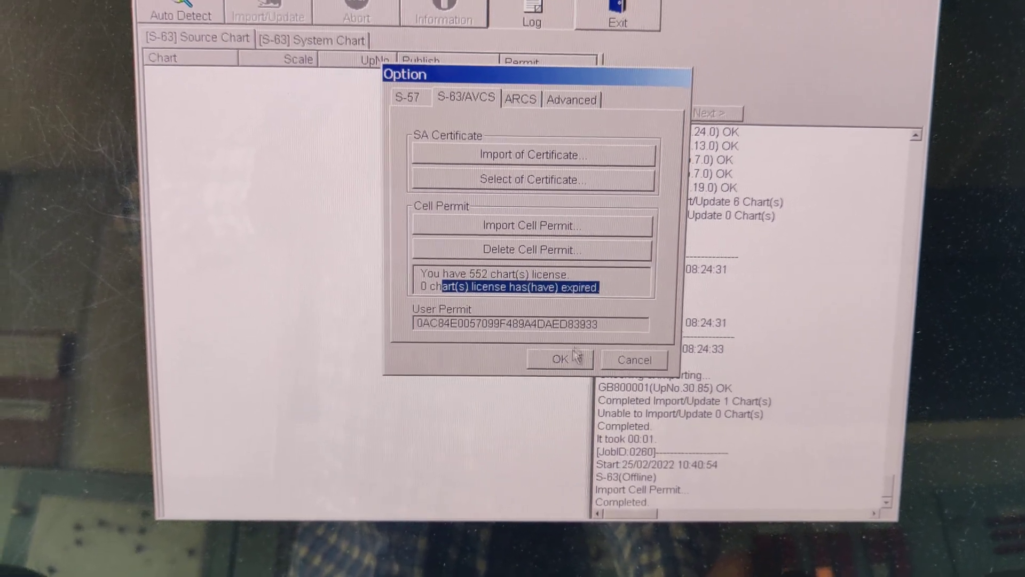
click(561, 358)
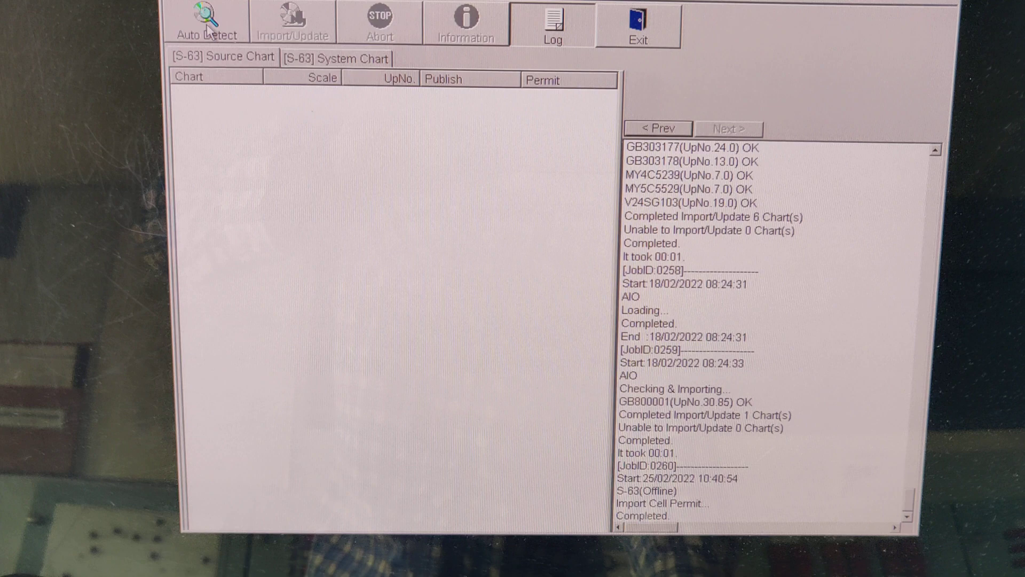
Detect and import the source chart updates, accepting each chart's update prompt
click(211, 41)
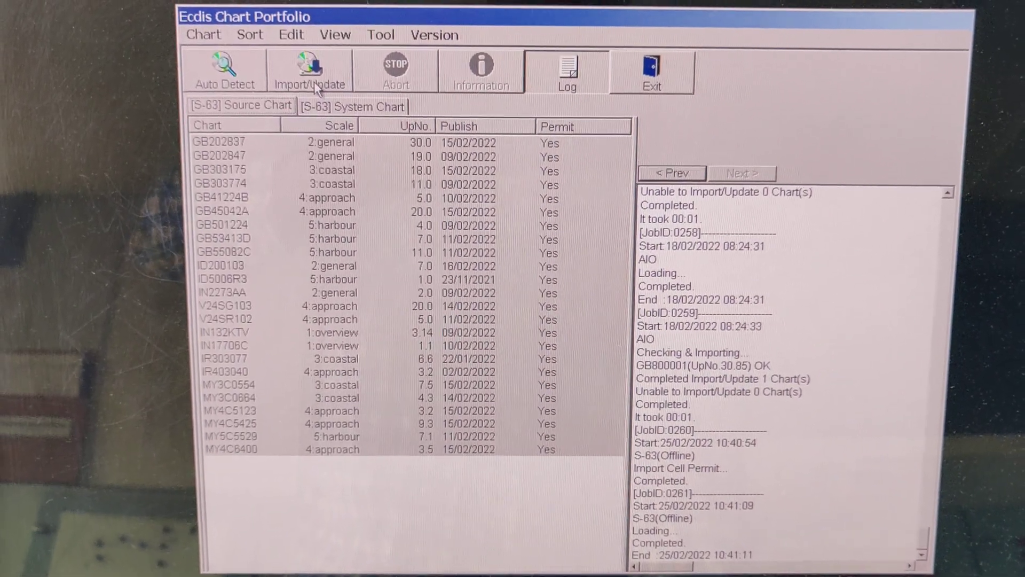
click(312, 81)
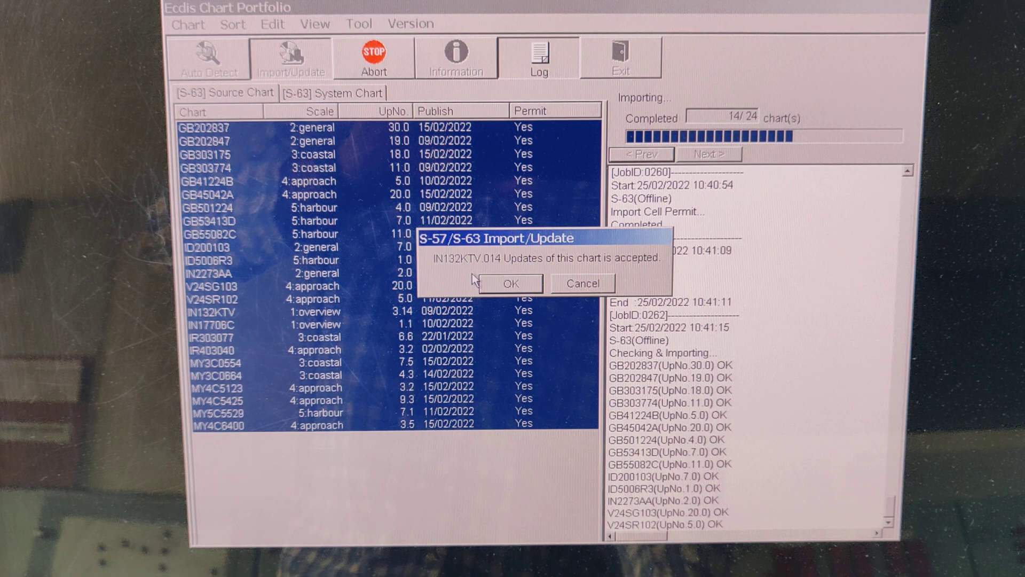
click(505, 280)
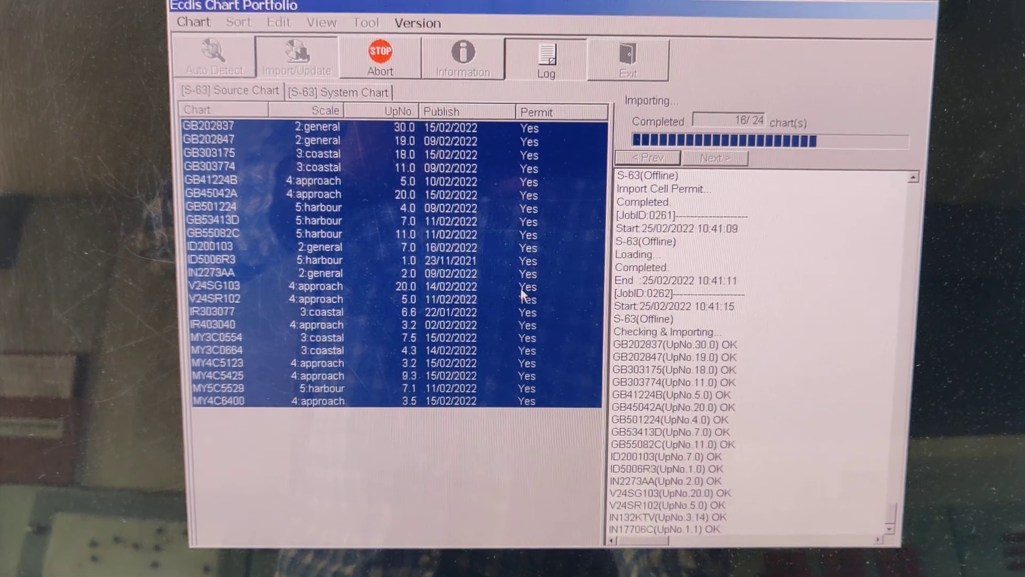
click(516, 302)
click(525, 304)
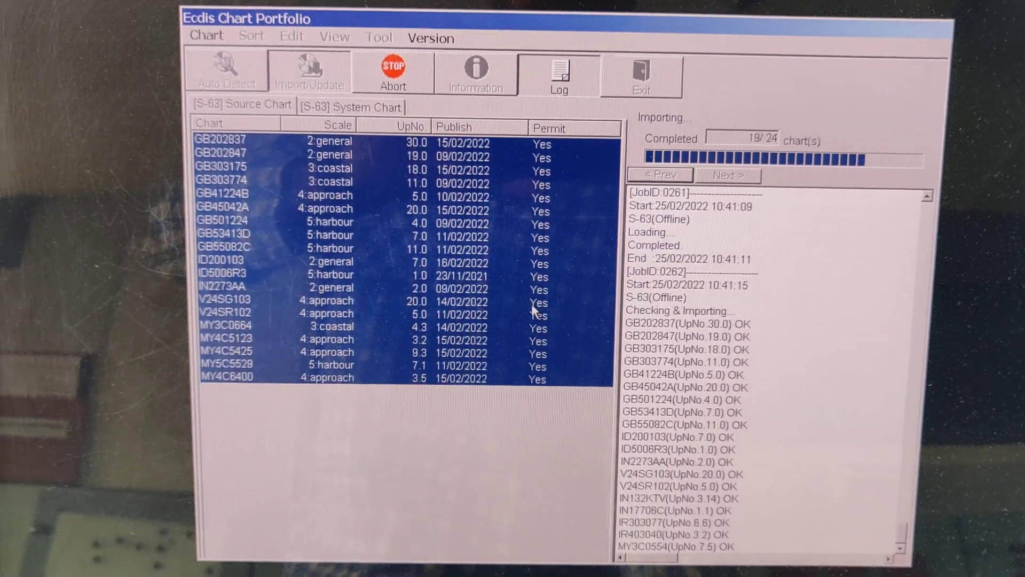
click(524, 313)
click(525, 313)
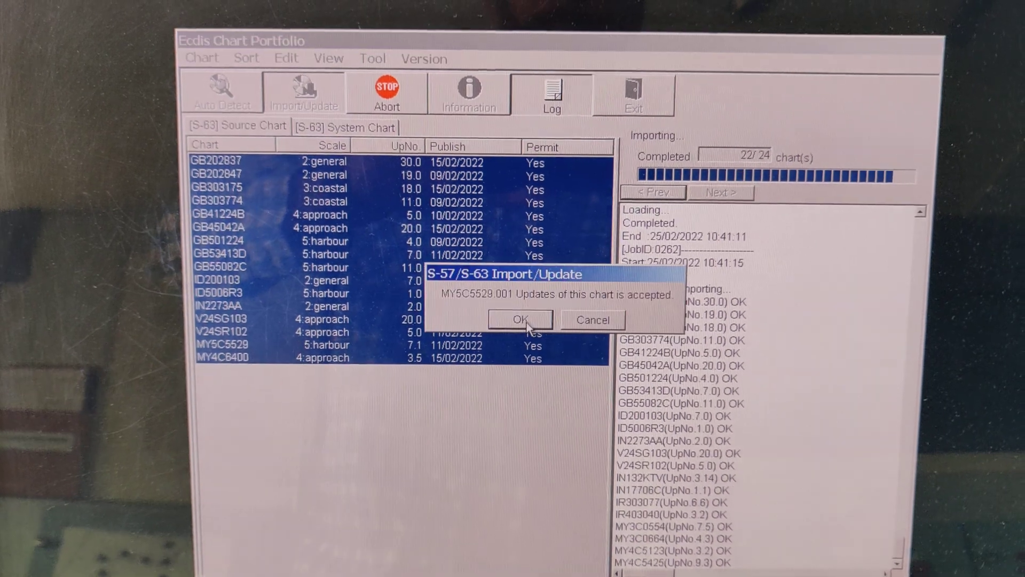
click(529, 321)
click(544, 337)
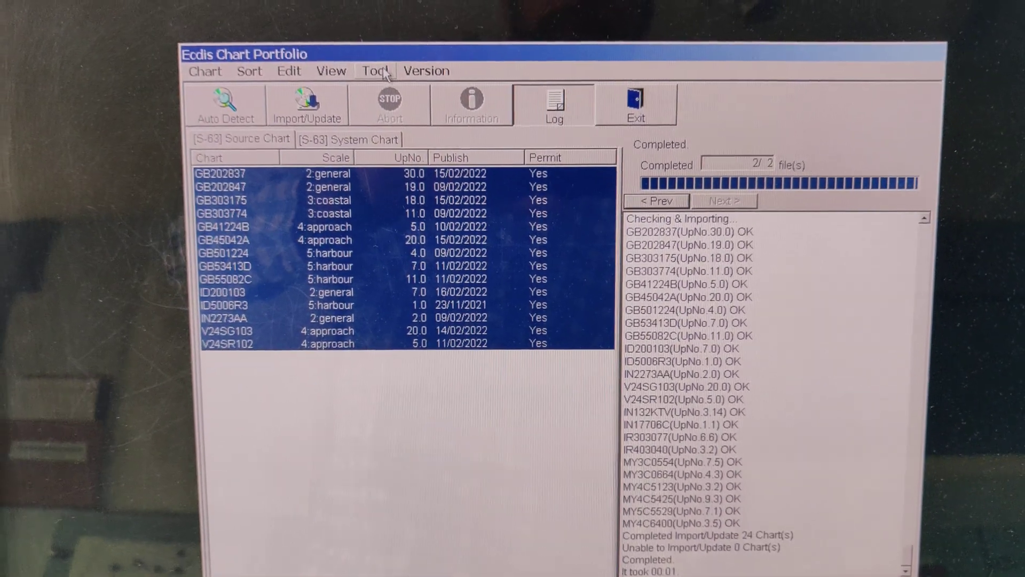
In Advanced Options, set the S-57/S-63 offline source path to F:/INFO/AIO
click(377, 73)
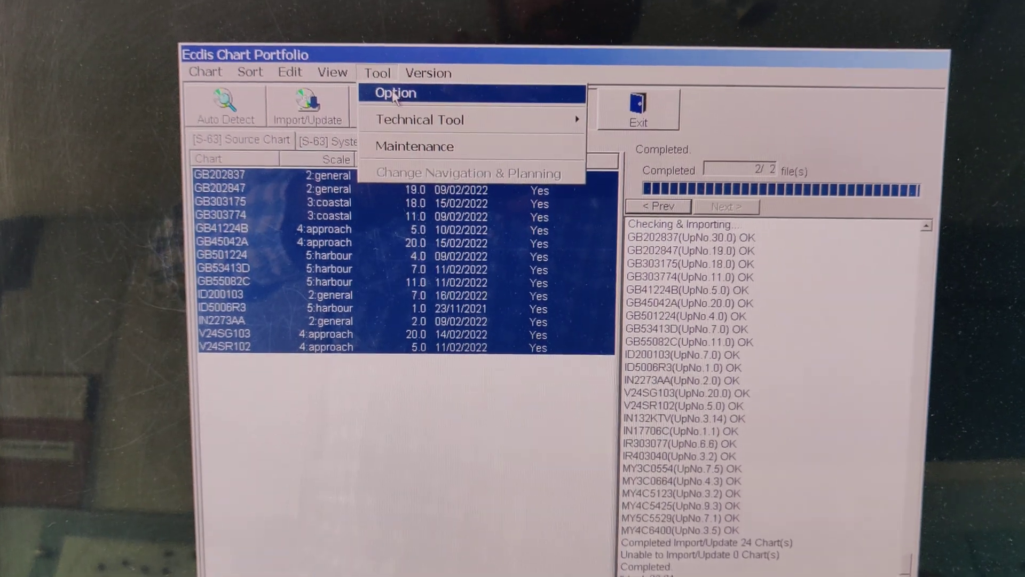
click(398, 90)
click(601, 193)
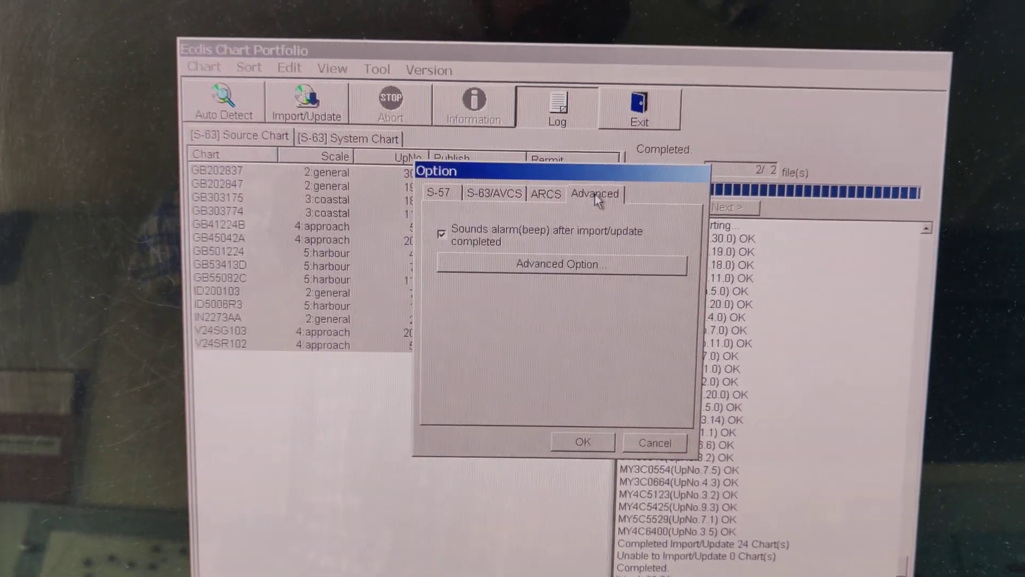
click(569, 272)
click(770, 175)
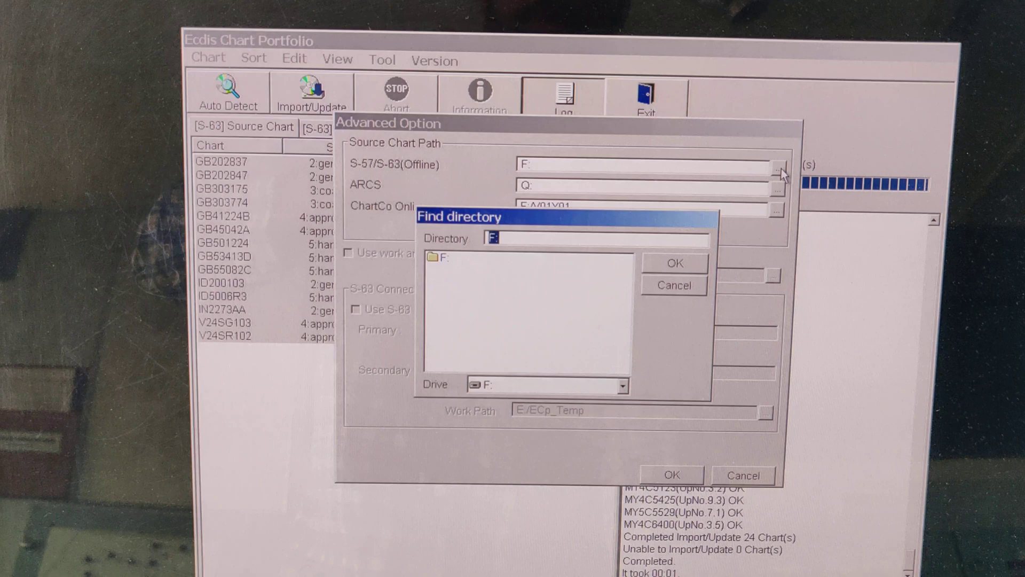
click(549, 387)
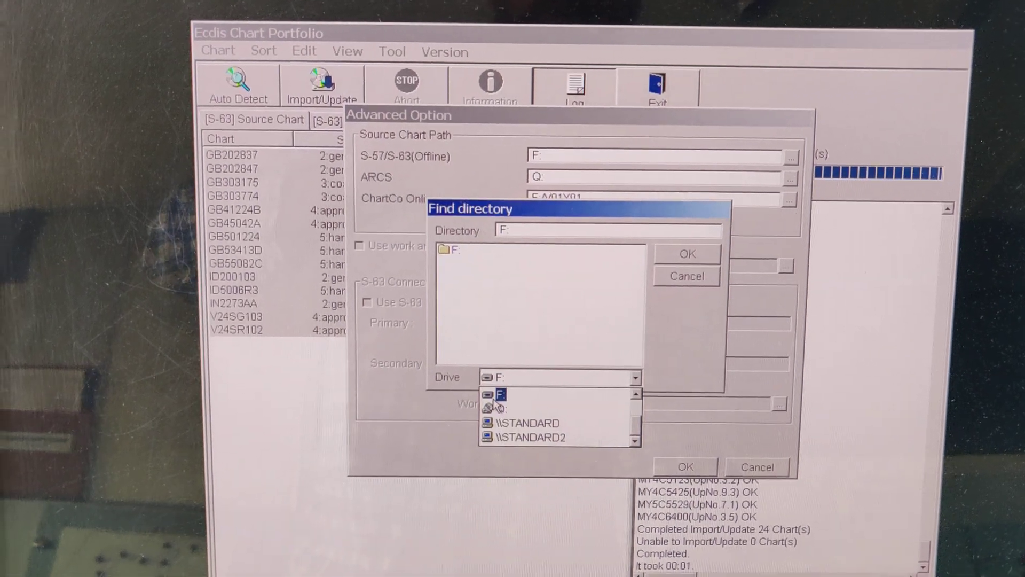
click(487, 402)
double_click(440, 256)
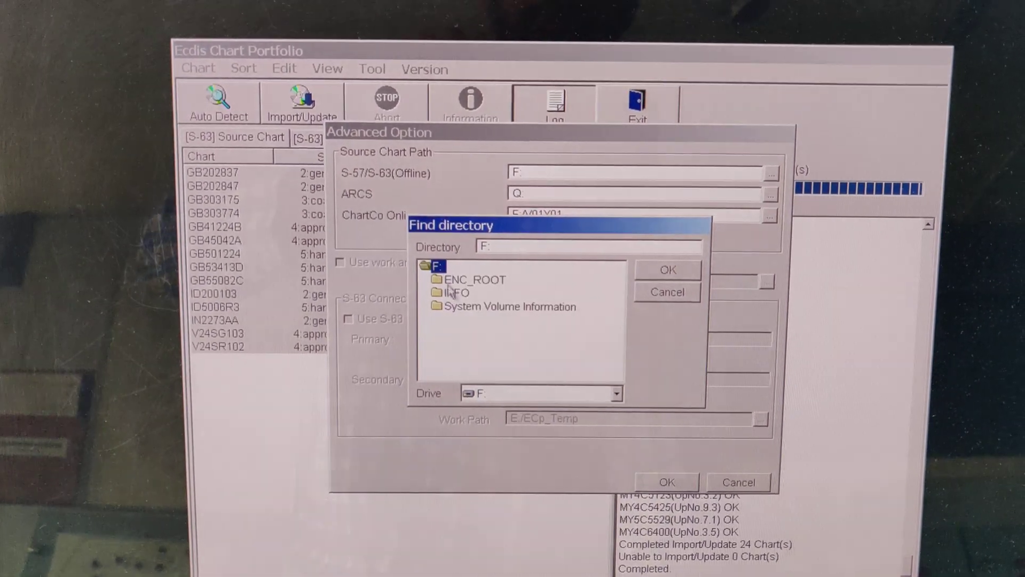
double_click(457, 291)
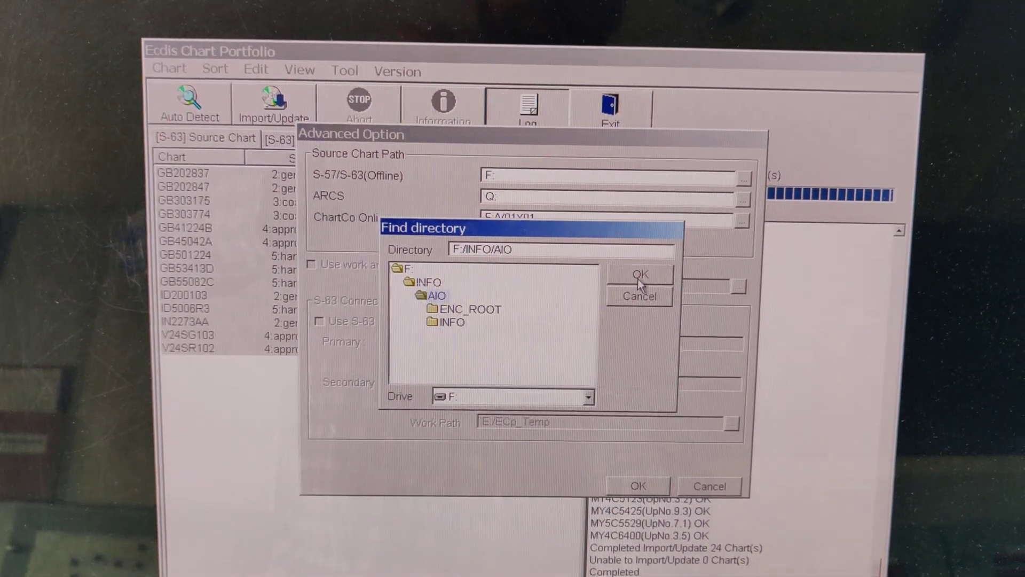
click(654, 274)
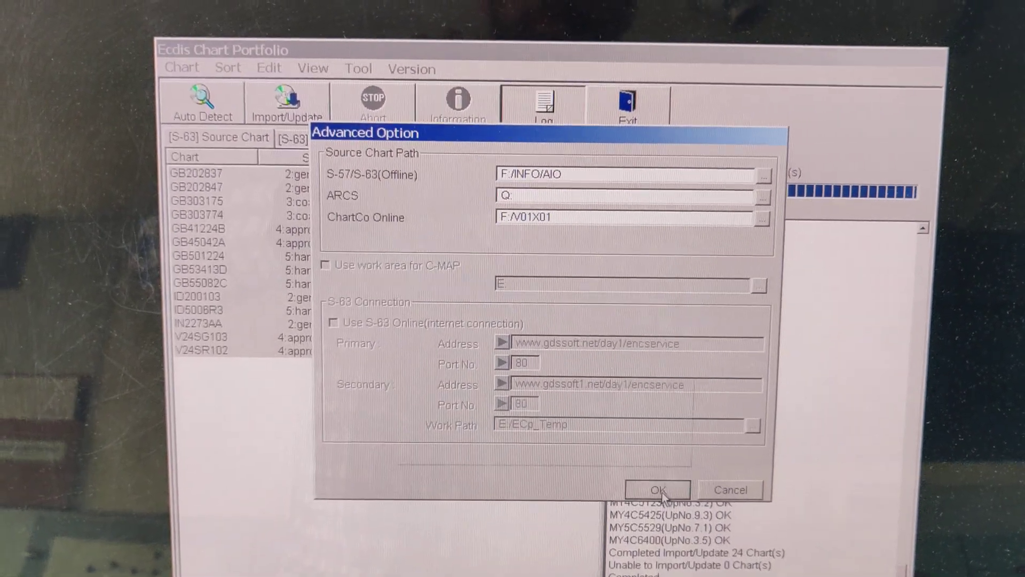
click(655, 487)
click(576, 456)
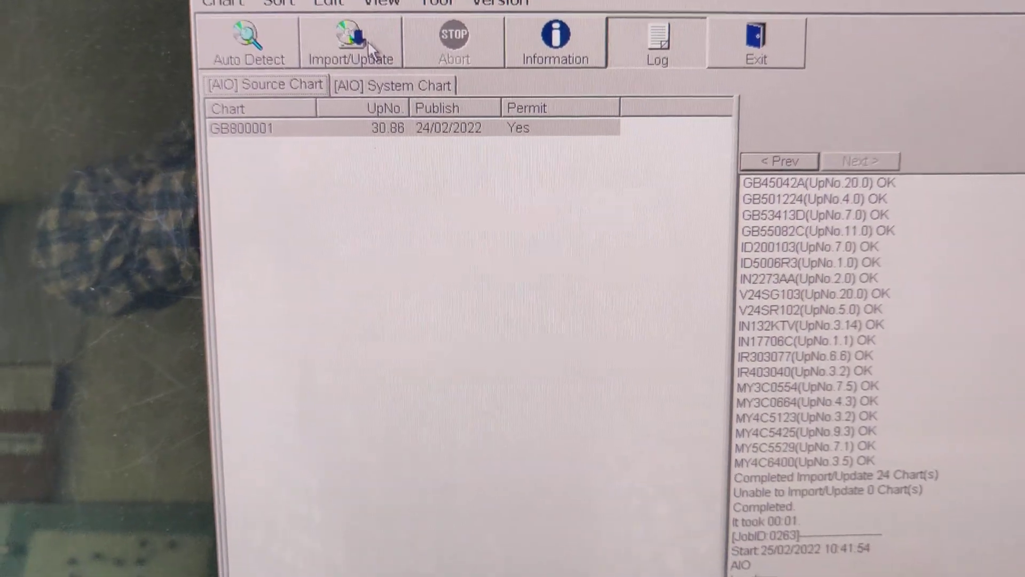
Run Import/Update for AIO chart GB800001 and check the log's completed job
click(368, 41)
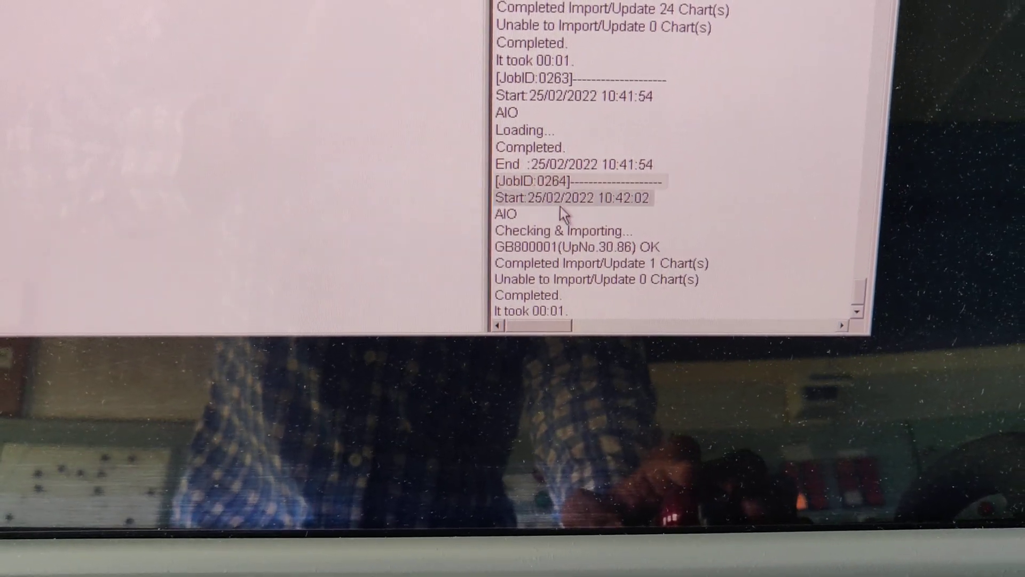
click(613, 190)
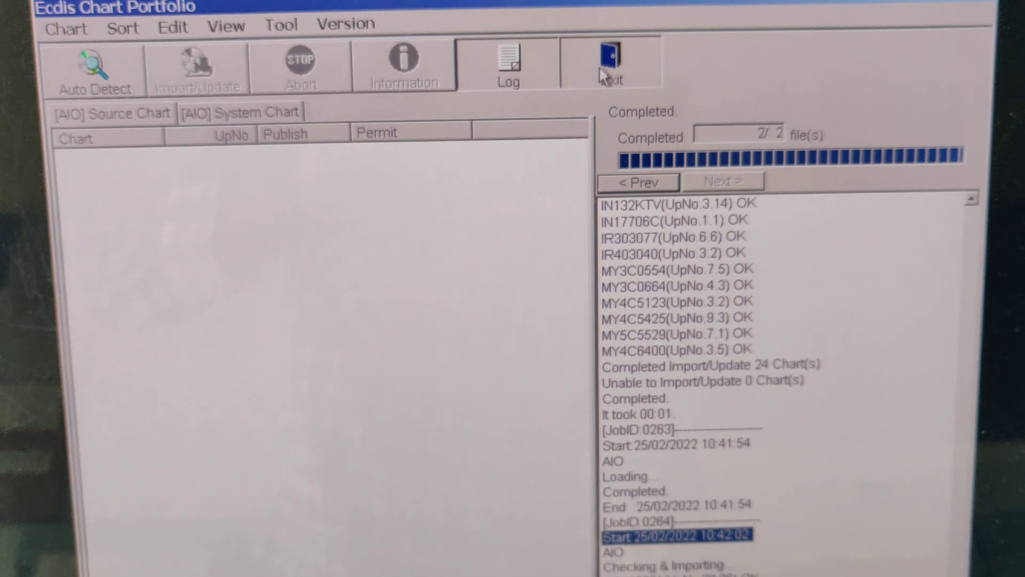
Exit and confirm leaving the chart portfolio, then launch Navigation & Planning
click(610, 68)
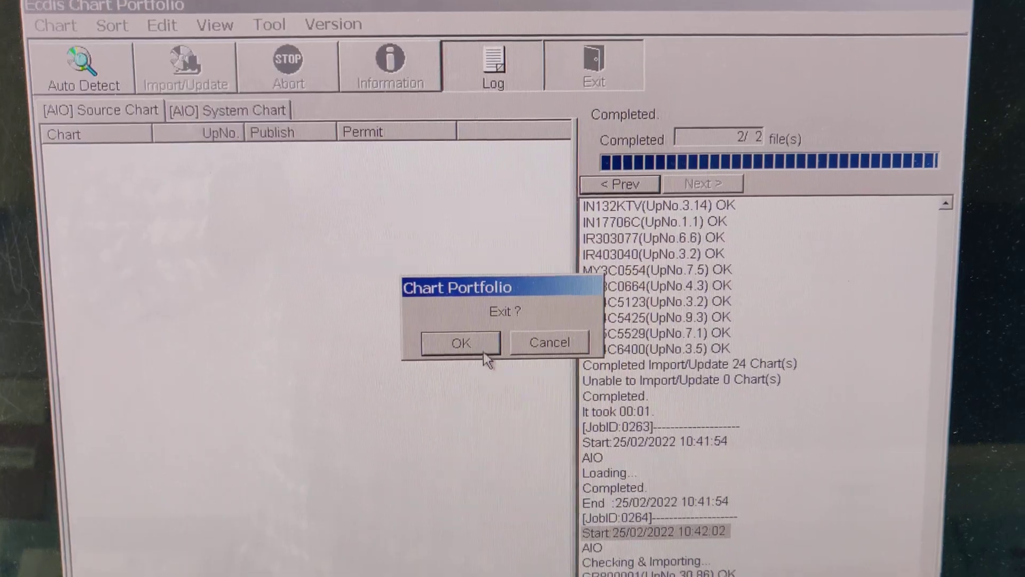
click(483, 350)
click(432, 206)
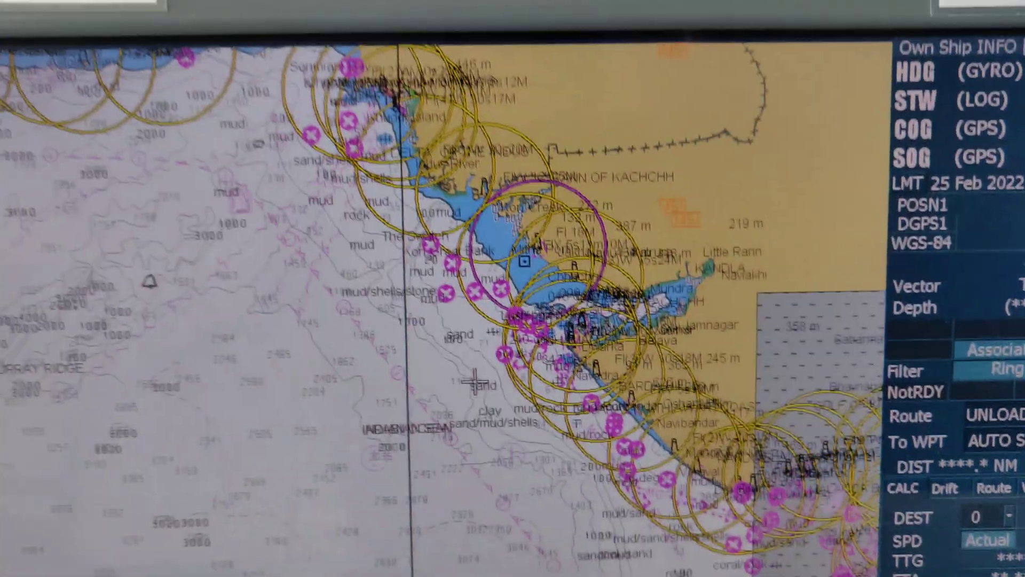
scroll(436, 267, up, 3)
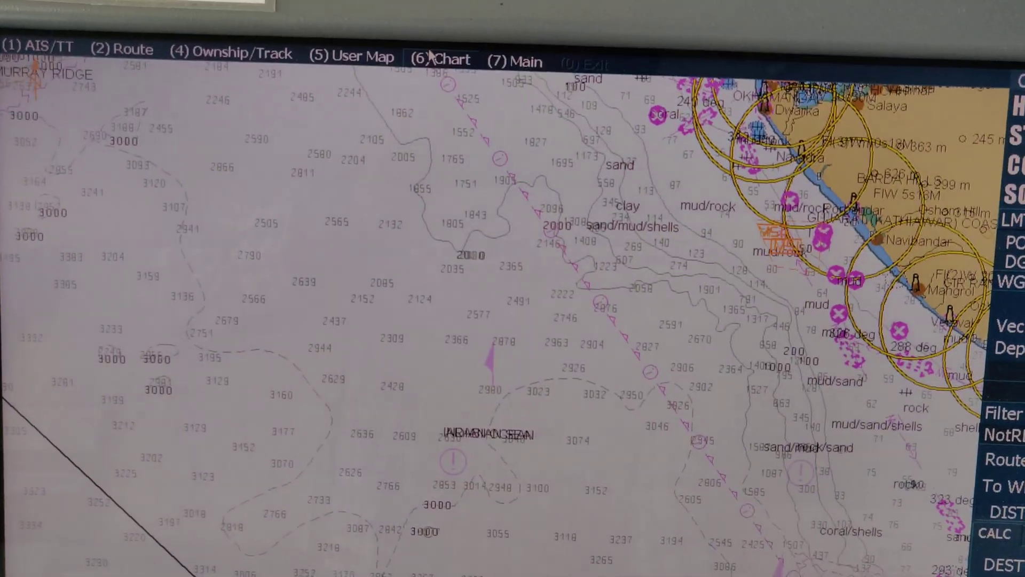
Open Chart > ENC update report and check the Summary: 551 charts, none withdrawn or unknown
click(436, 62)
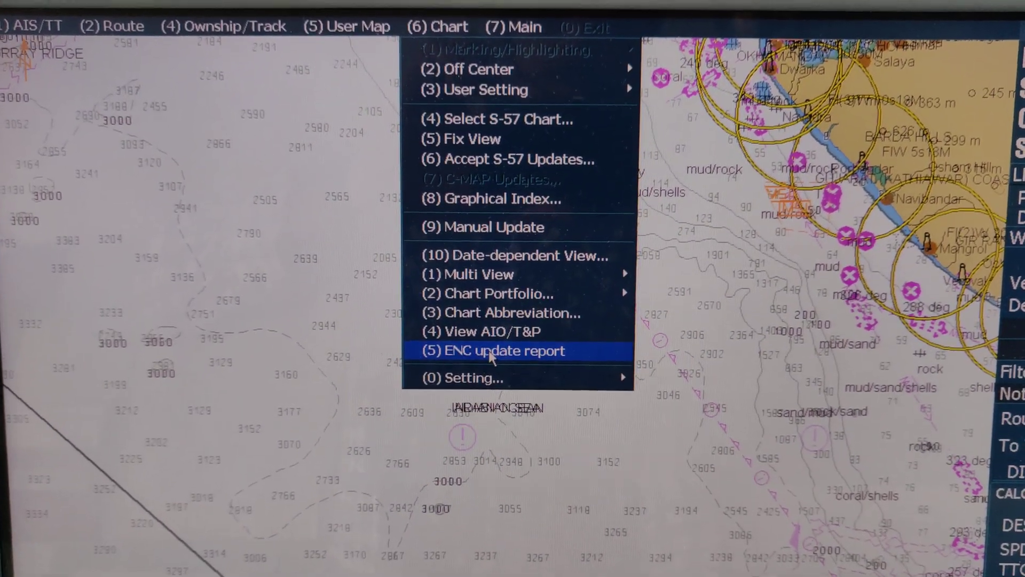
click(491, 351)
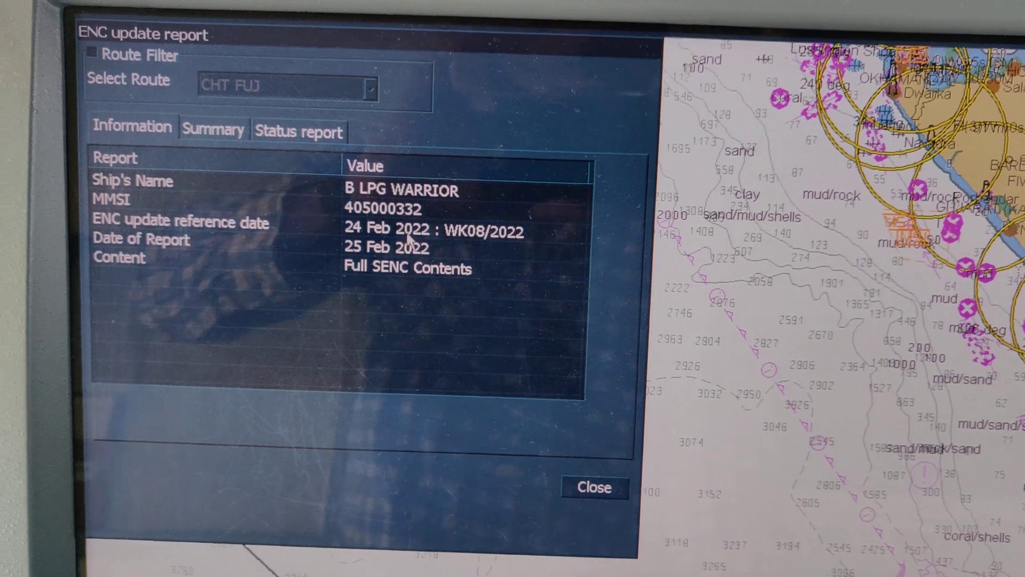
click(380, 231)
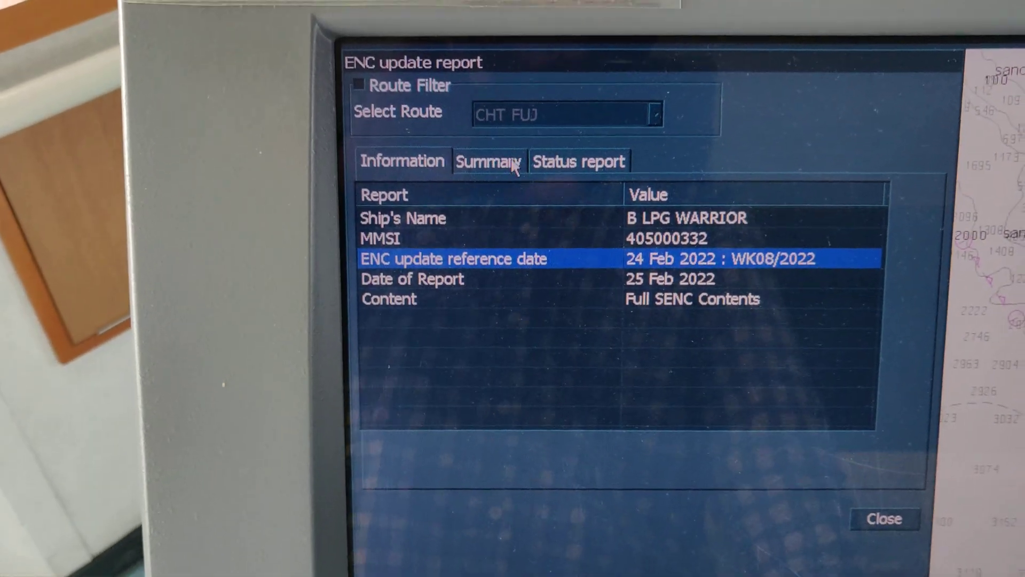
click(493, 153)
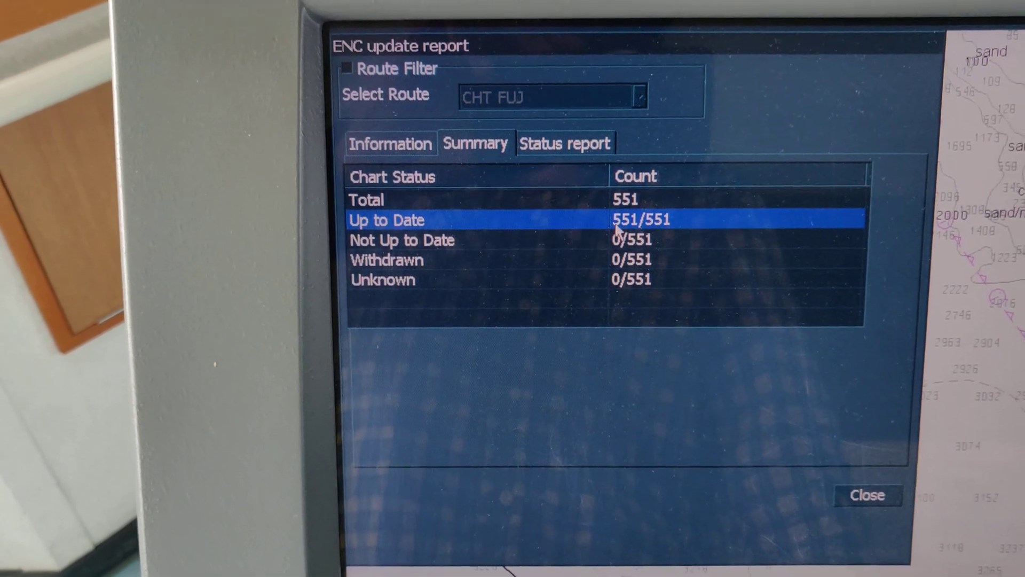
click(623, 258)
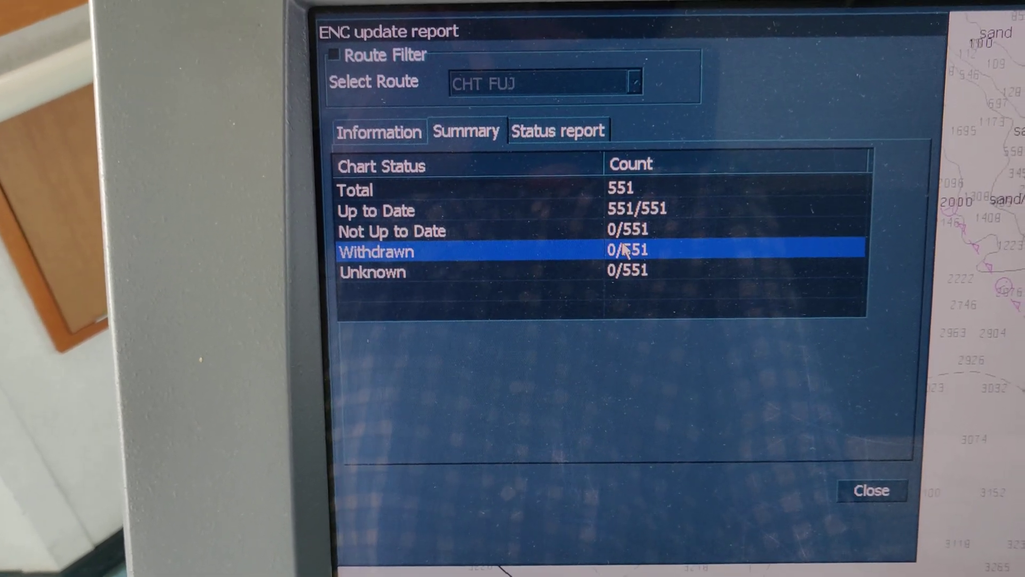
click(624, 238)
click(623, 271)
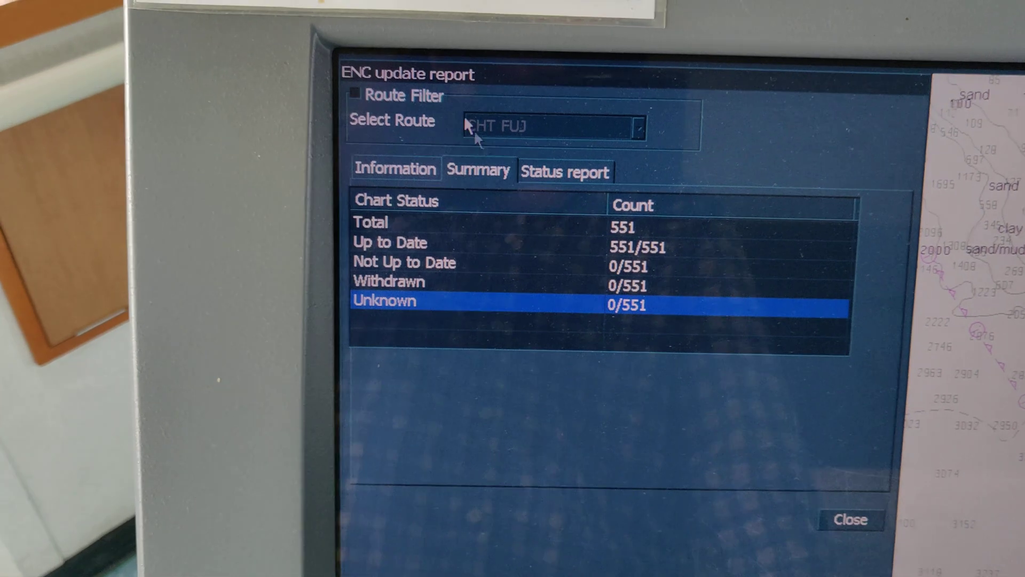
Filter to route CHT RUW, confirm its 59 charts are up to date, then clear the filter
click(378, 110)
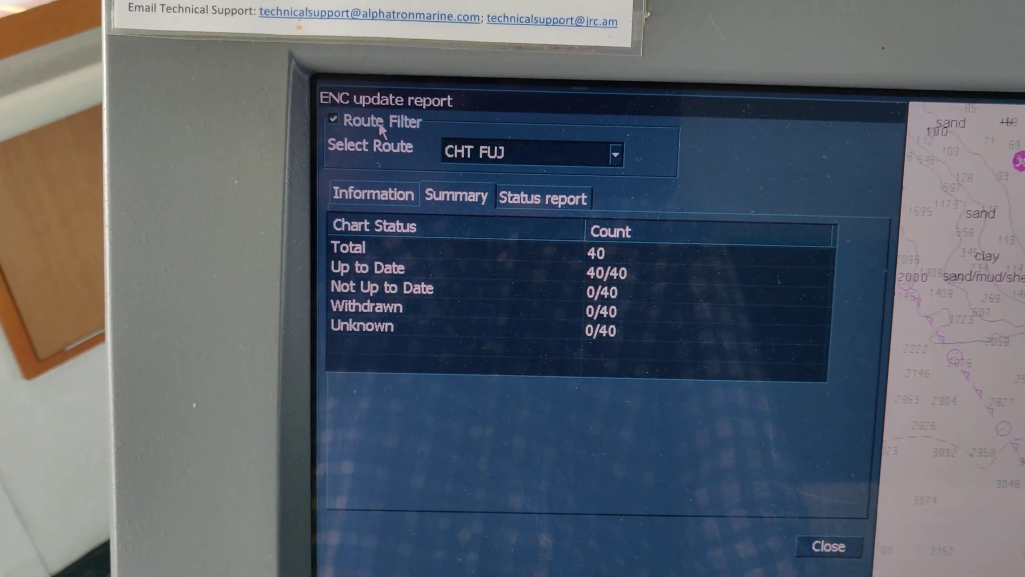
click(490, 151)
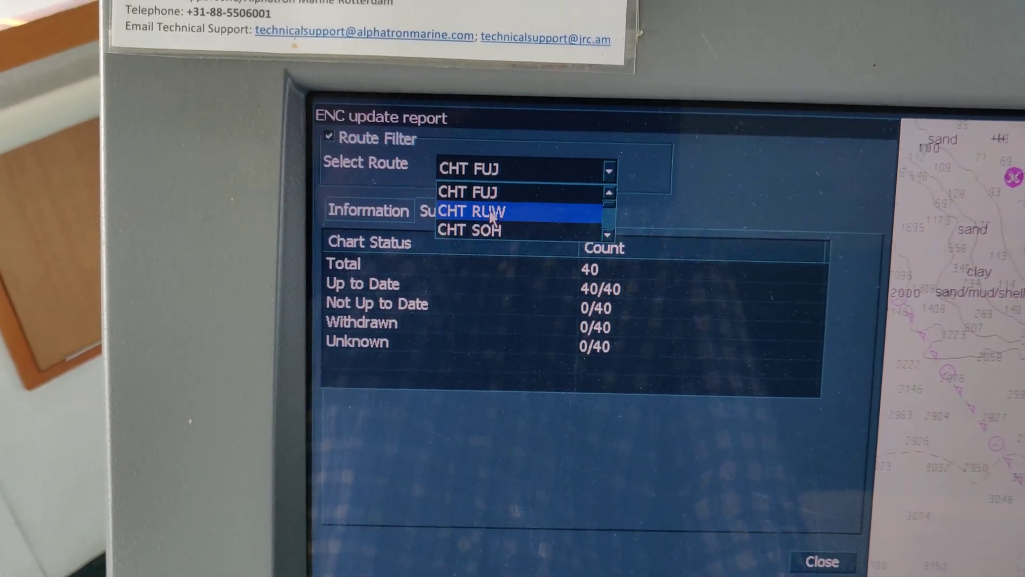
click(485, 192)
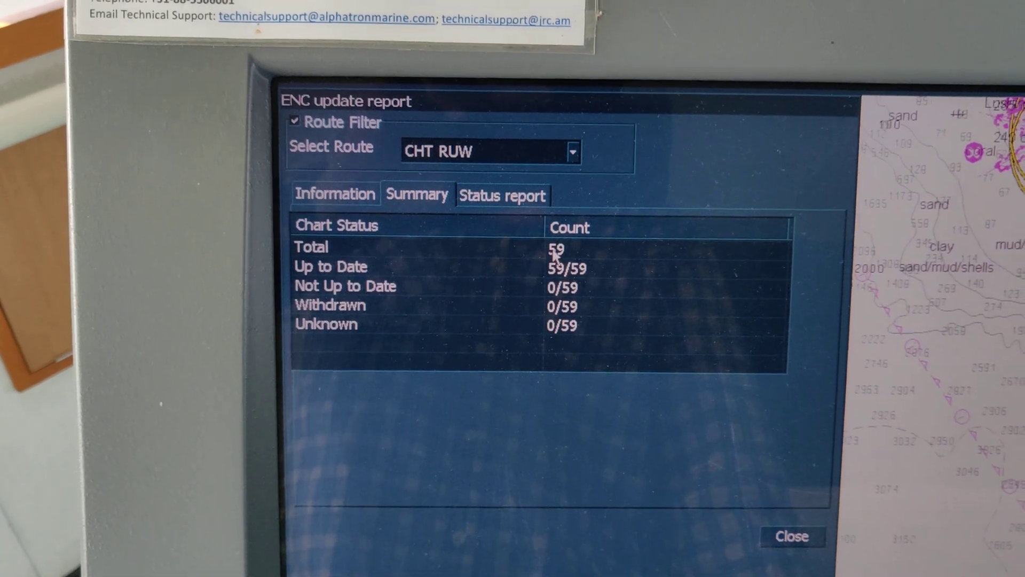
click(513, 255)
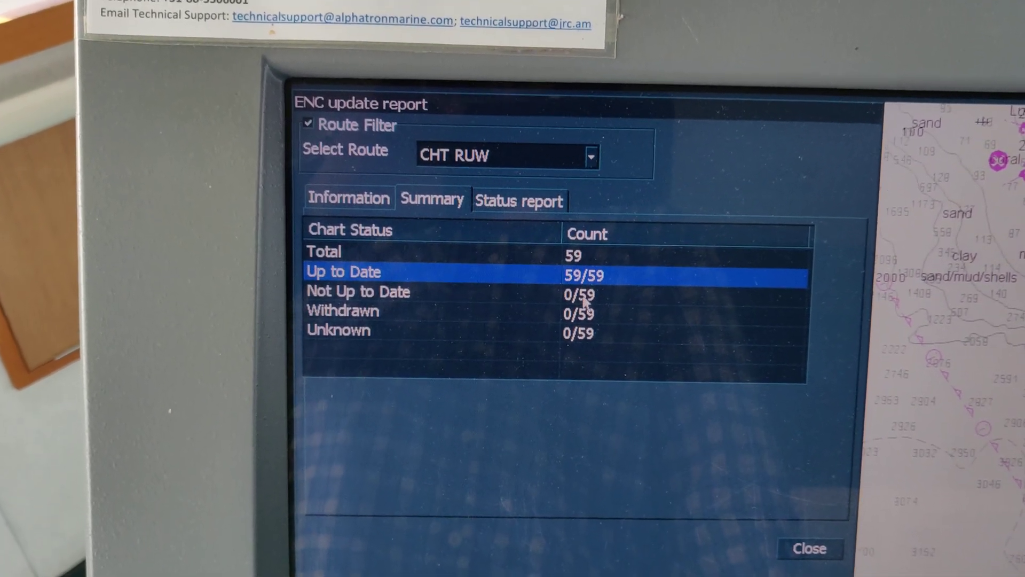
click(491, 200)
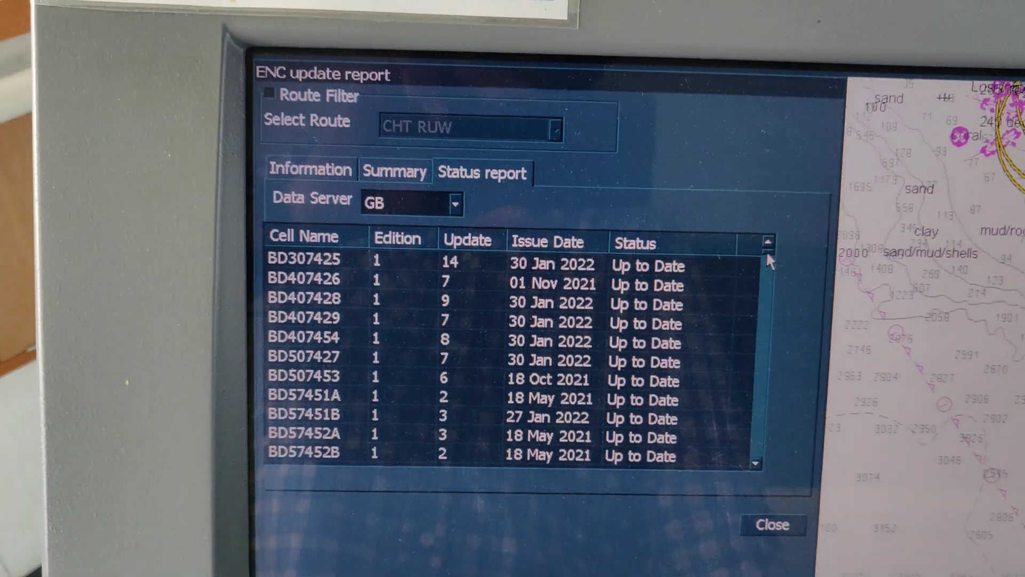
mouse_move(759, 253)
mouse_down()
mouse_move(740, 320)
mouse_move(737, 413)
mouse_up()
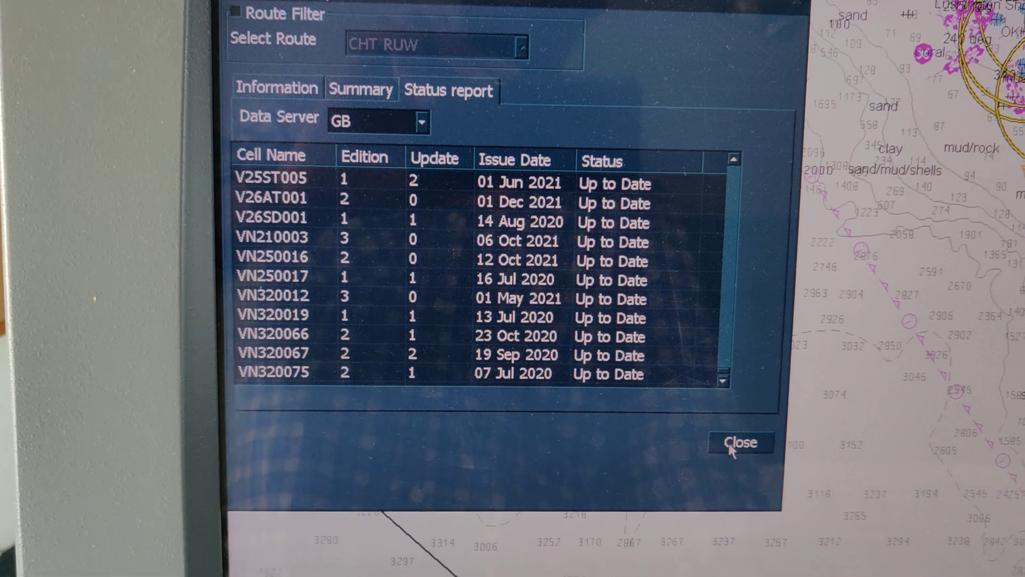